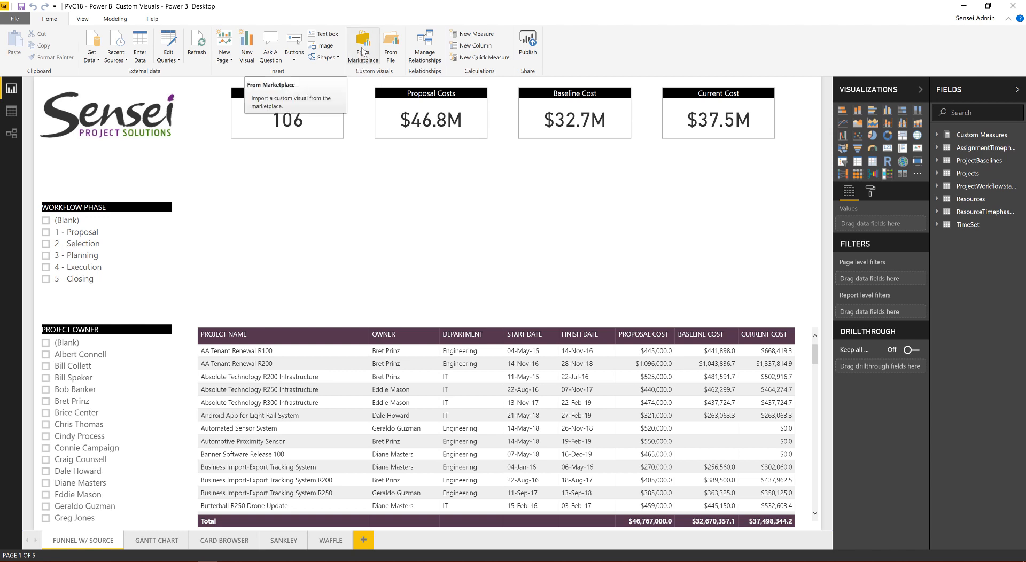
- Search the custom visuals marketplace for "funnel" and close the marketplace without adding anything
left_click(362, 51)
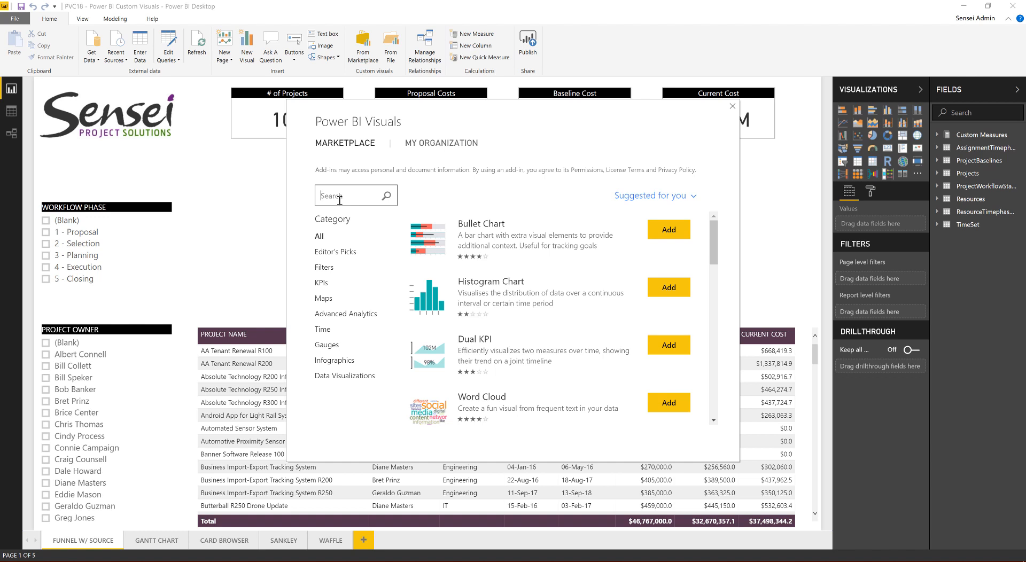
type("funnel")
key("Return")
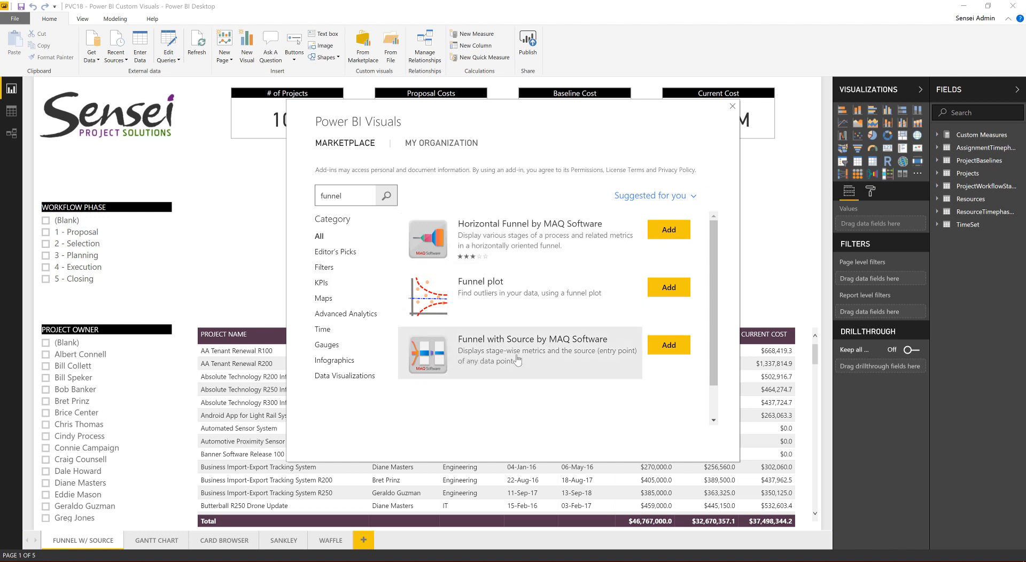
left_click(732, 107)
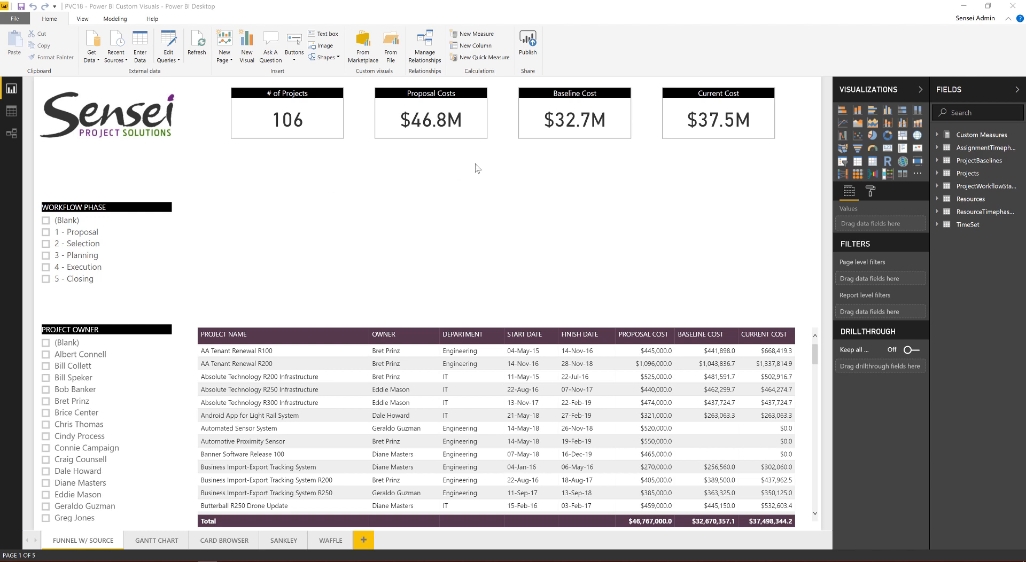
- Insert a clustered column chart and enlarge it across the empty area above the project table
left_click(858, 111)
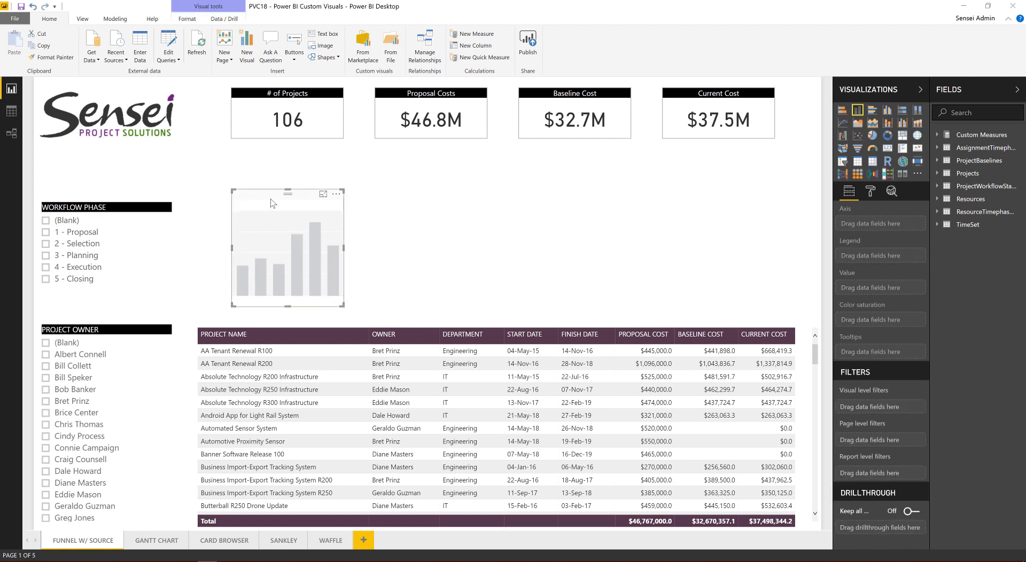
left_click_drag(252, 193, 220, 160)
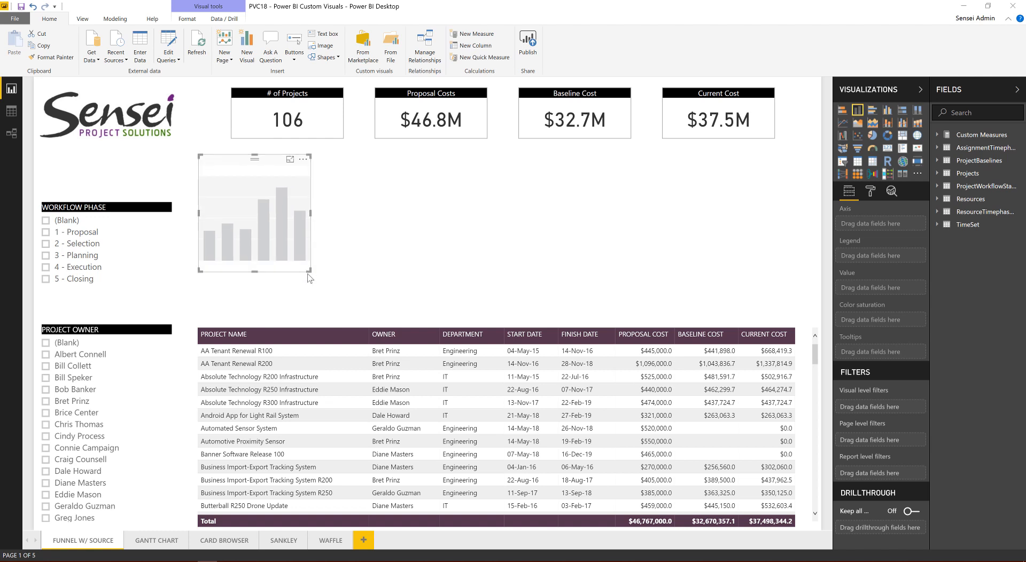
left_click_drag(309, 270, 717, 308)
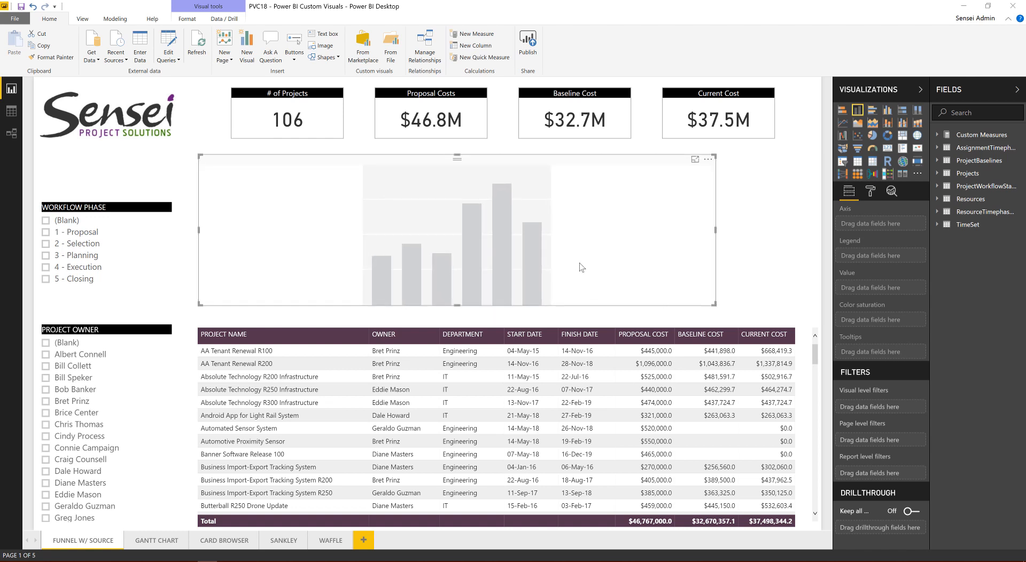
- Plot ProposalCosts as the value over PhaseName as the axis in the column chart, and delete the chart
left_click(940, 190)
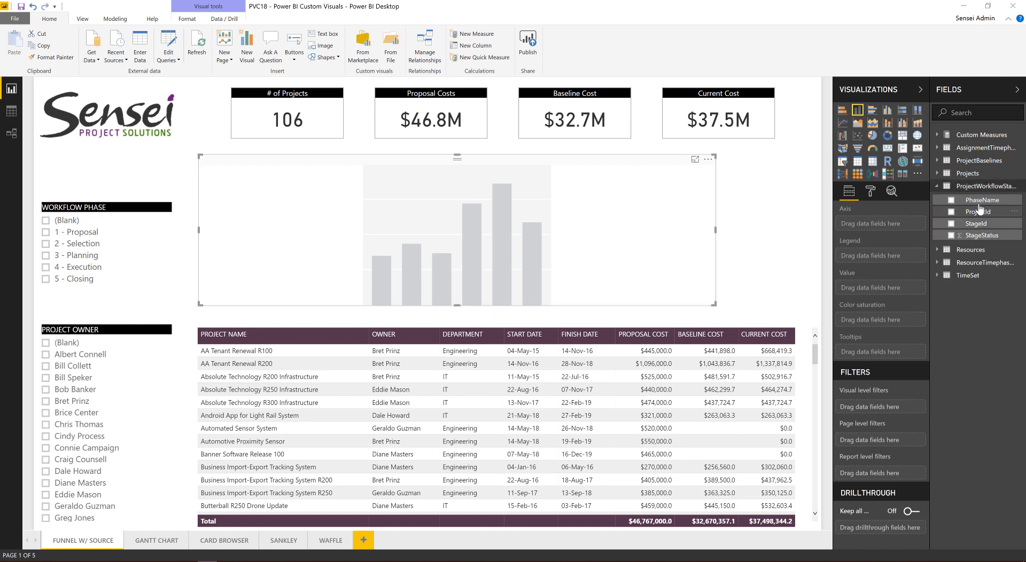
left_click_drag(961, 212, 907, 232)
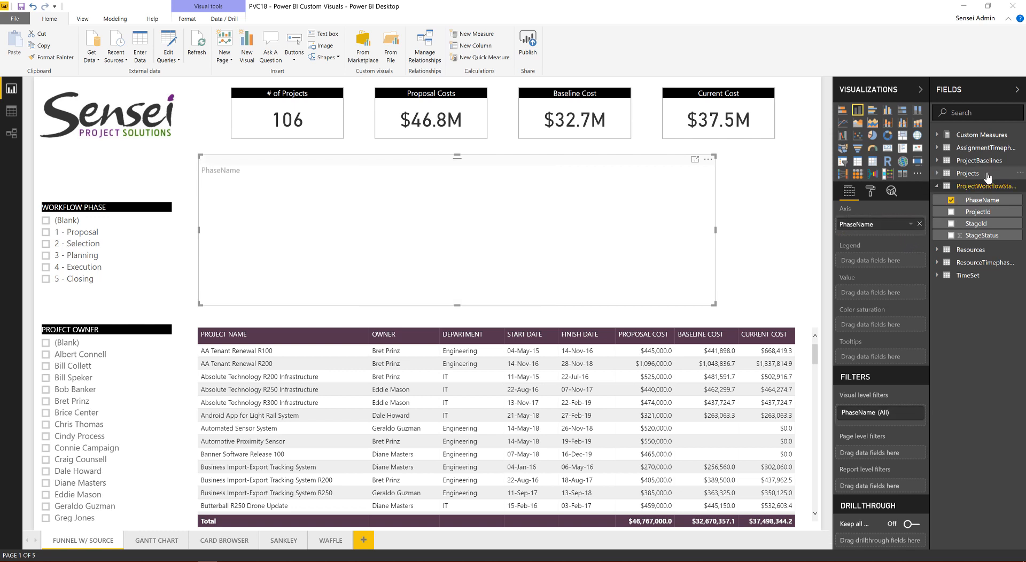
left_click(938, 176)
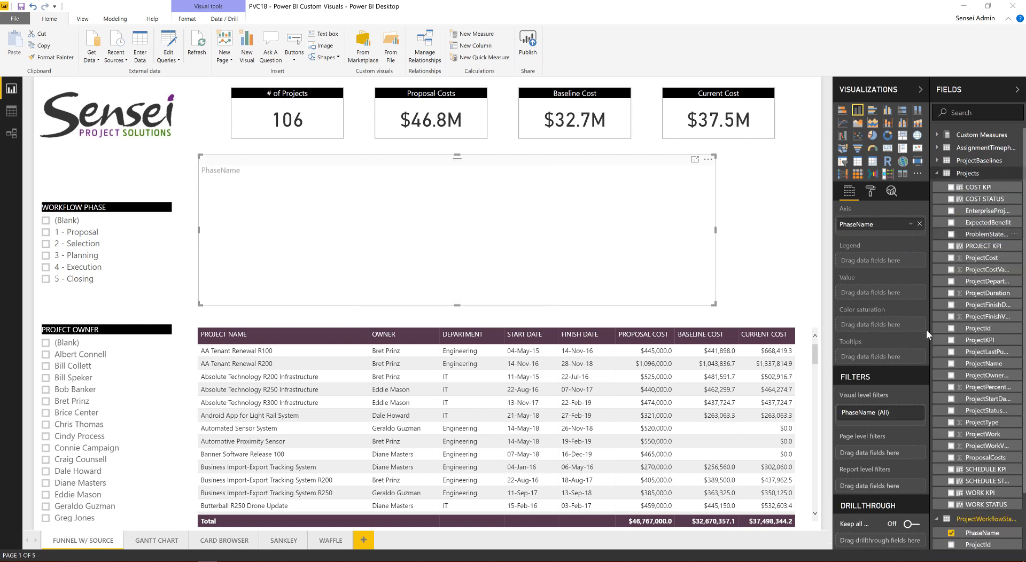
left_click_drag(930, 363, 908, 371)
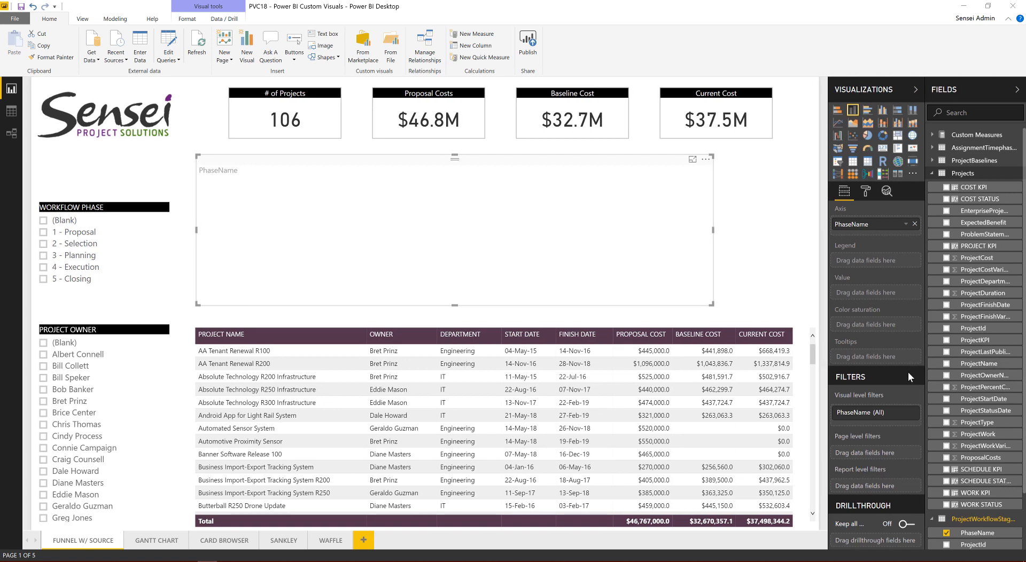
left_click_drag(961, 458, 874, 304)
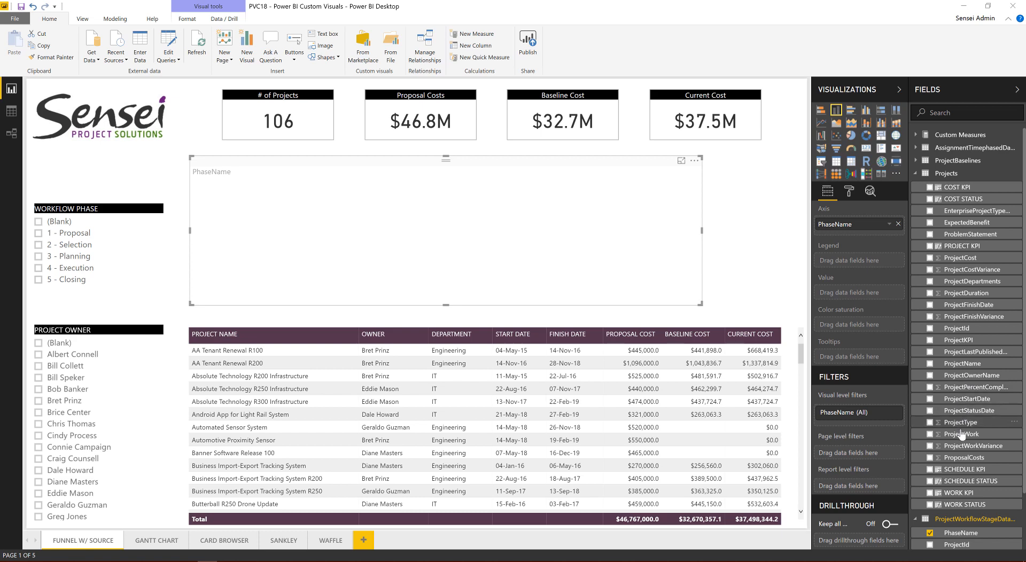
left_click_drag(954, 458, 873, 295)
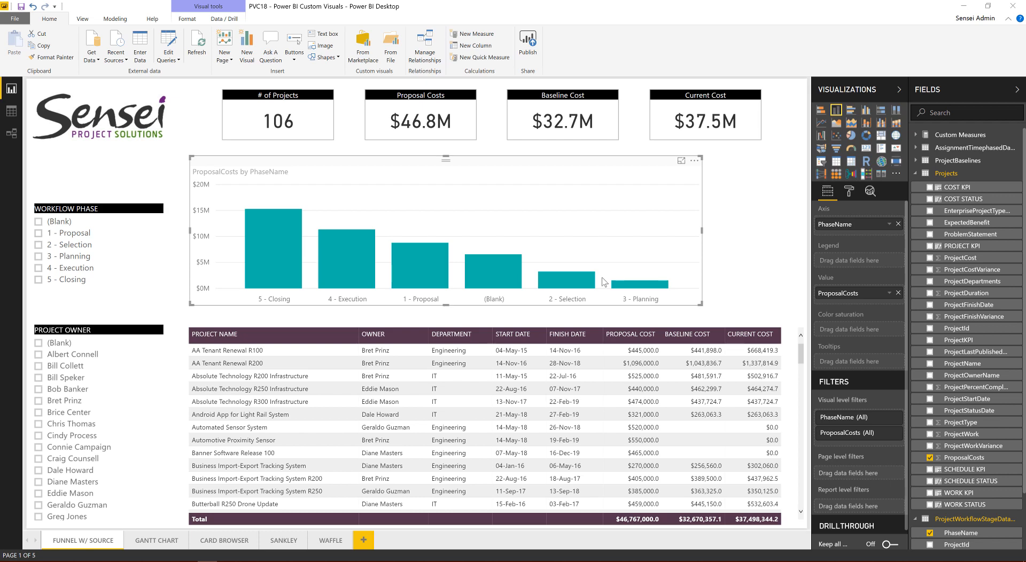
key("Delete")
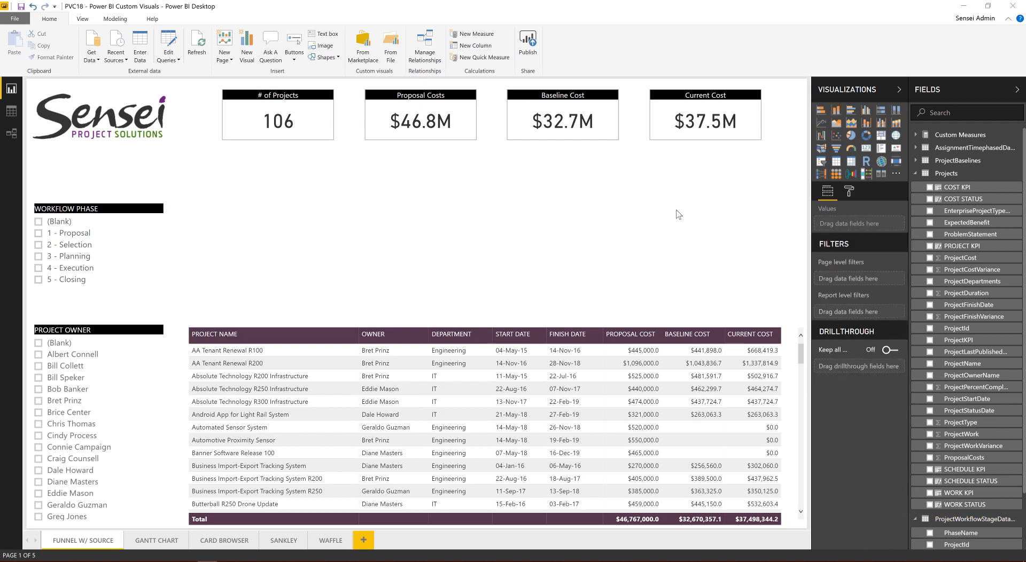
- Insert the Funnel with Source visual and stretch it across the whole empty area above the project table
left_click(850, 176)
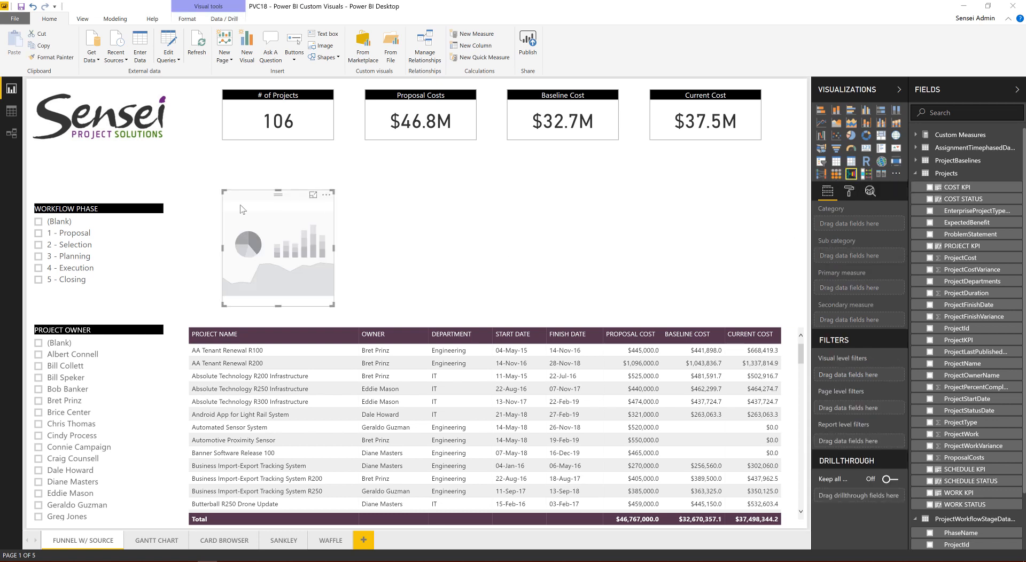
left_click_drag(233, 188, 203, 147)
left_click_drag(293, 264, 796, 317)
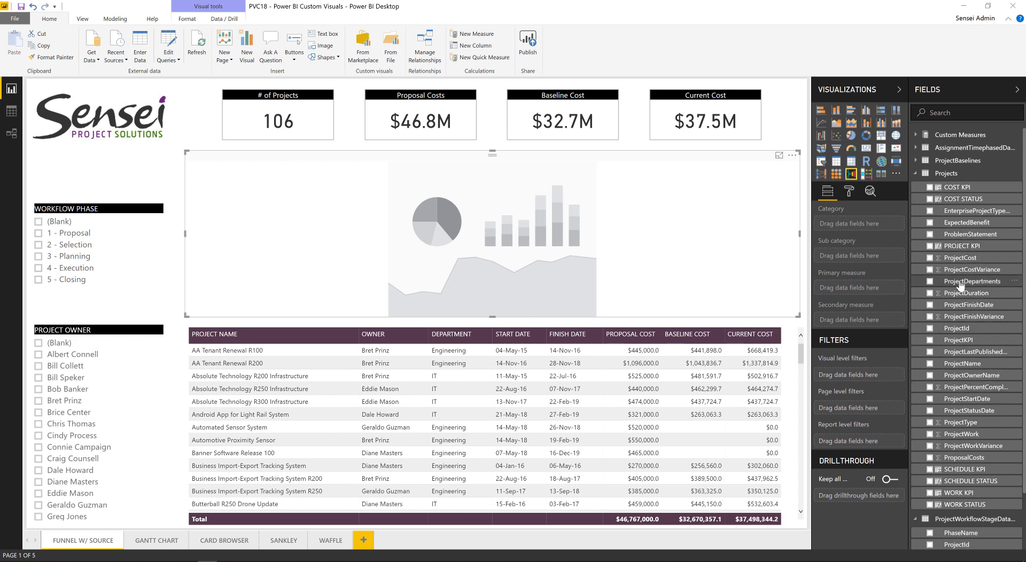
- Assign ProjectDepartments as the funnel's category, PhaseName as its sub category and ProposalCosts as its primary measure
left_click_drag(961, 284, 880, 231)
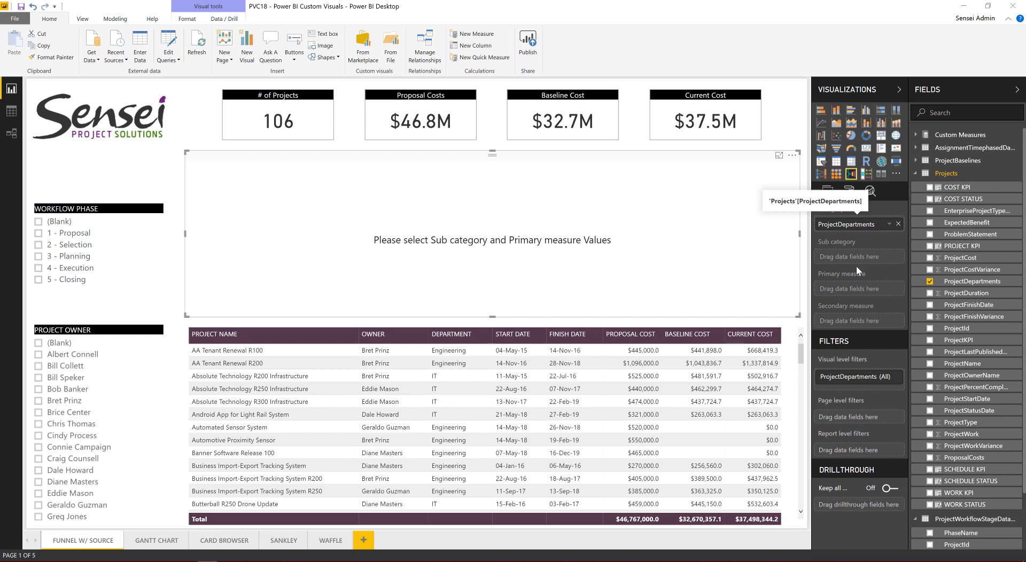
left_click(916, 173)
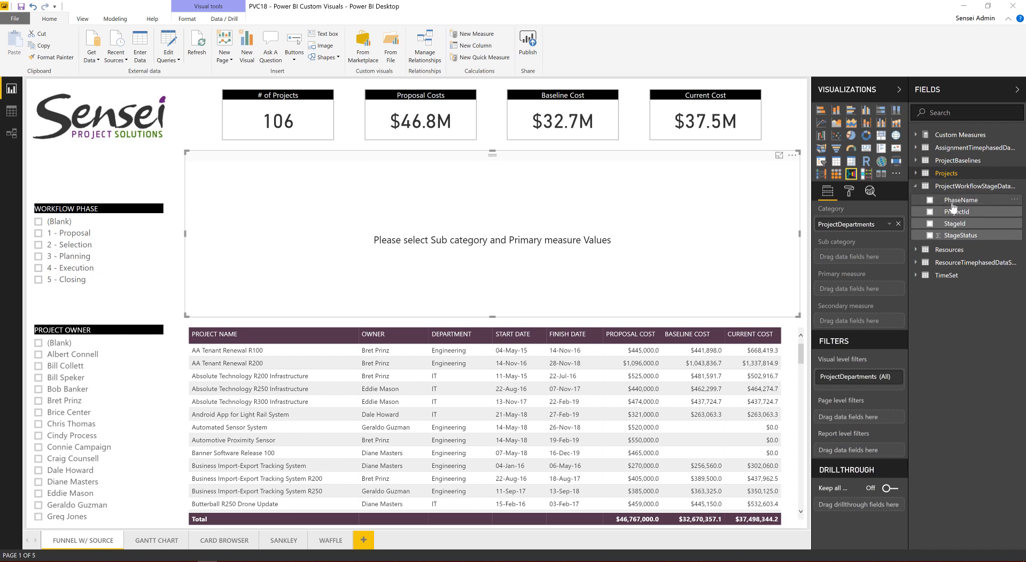
left_click_drag(952, 207, 879, 264)
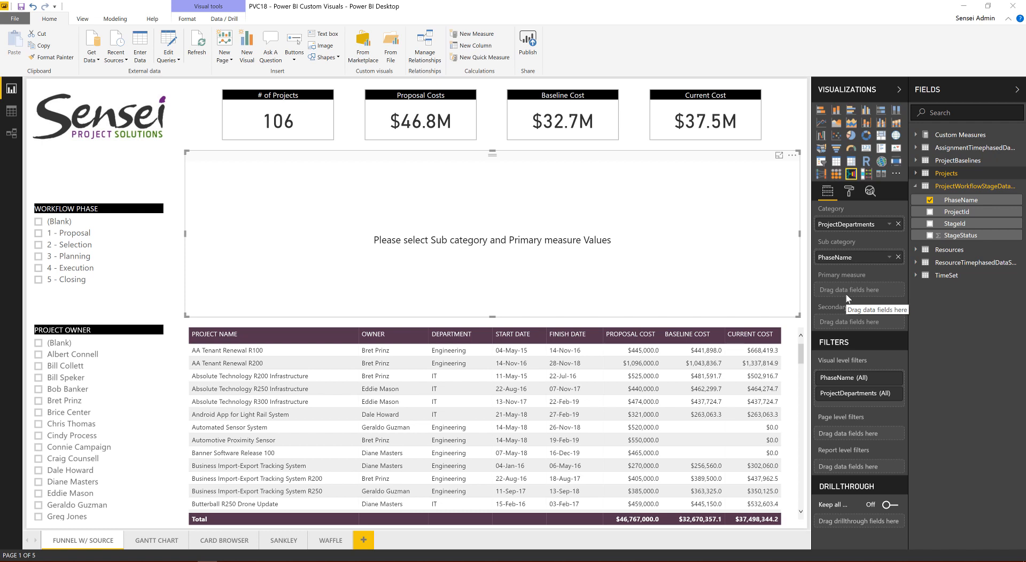
left_click(915, 187)
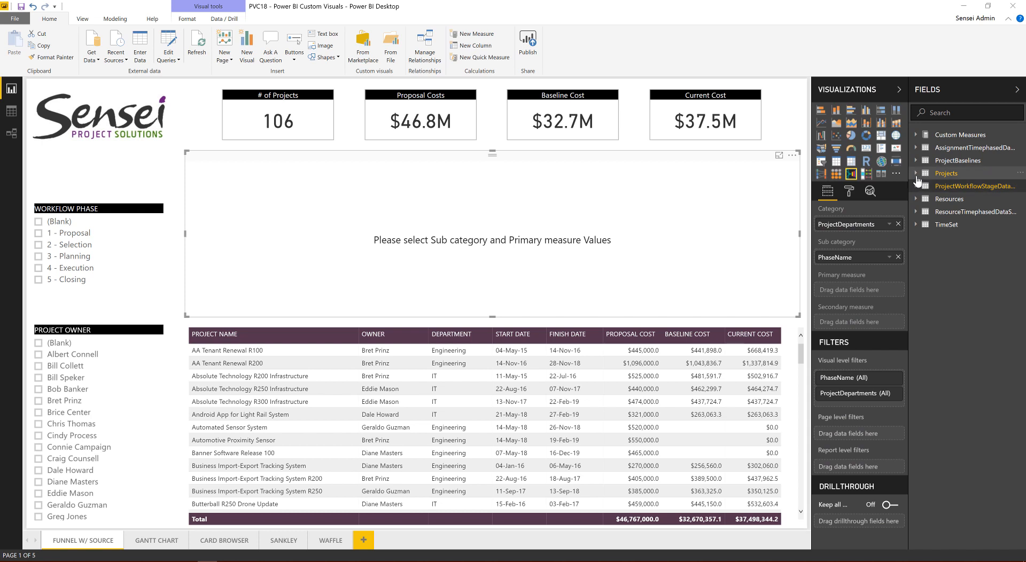
left_click(915, 174)
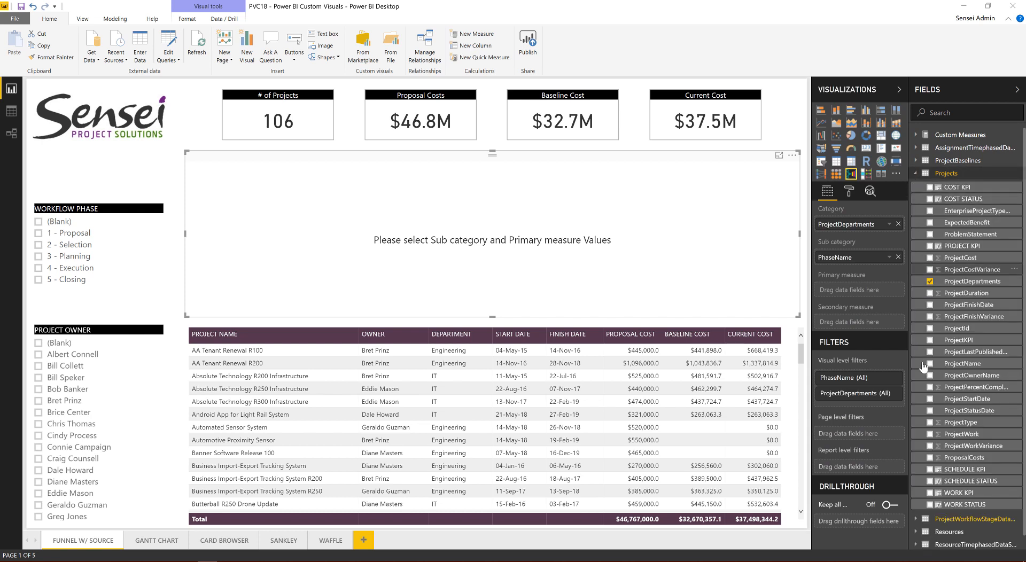
left_click_drag(949, 463, 865, 299)
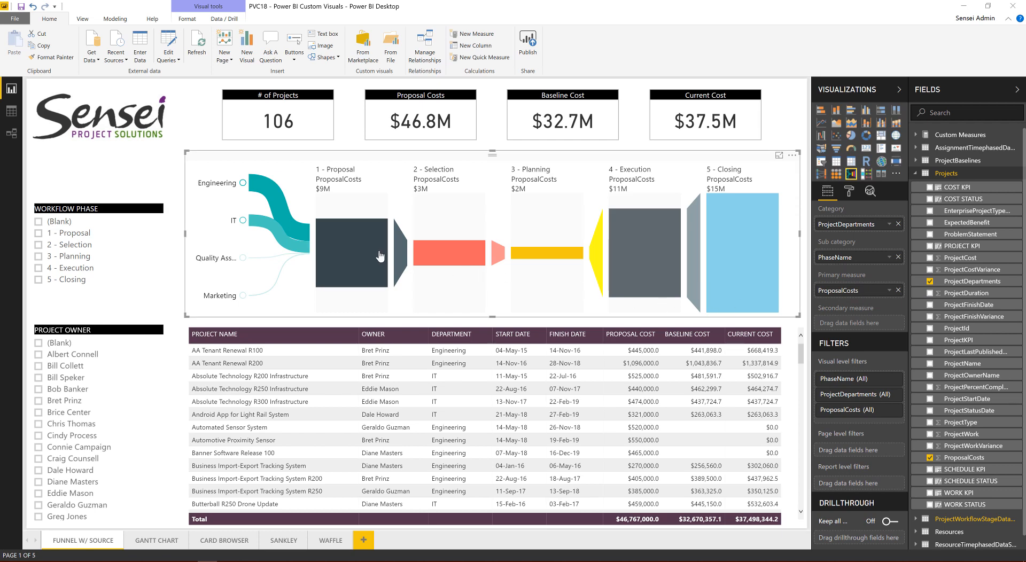
- Examine the funnel's stage costs for the Engineering and IT sources one after the other, and clear the selection
mouse_move(373, 252)
mouse_move(329, 192)
mouse_move(532, 192)
mouse_move(283, 201)
left_click(278, 199)
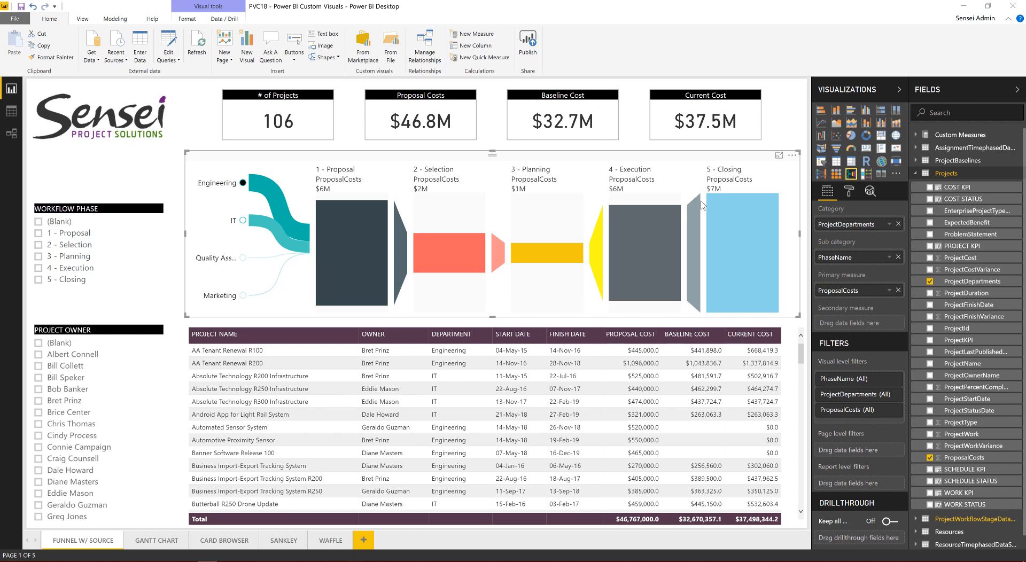
left_click(266, 233)
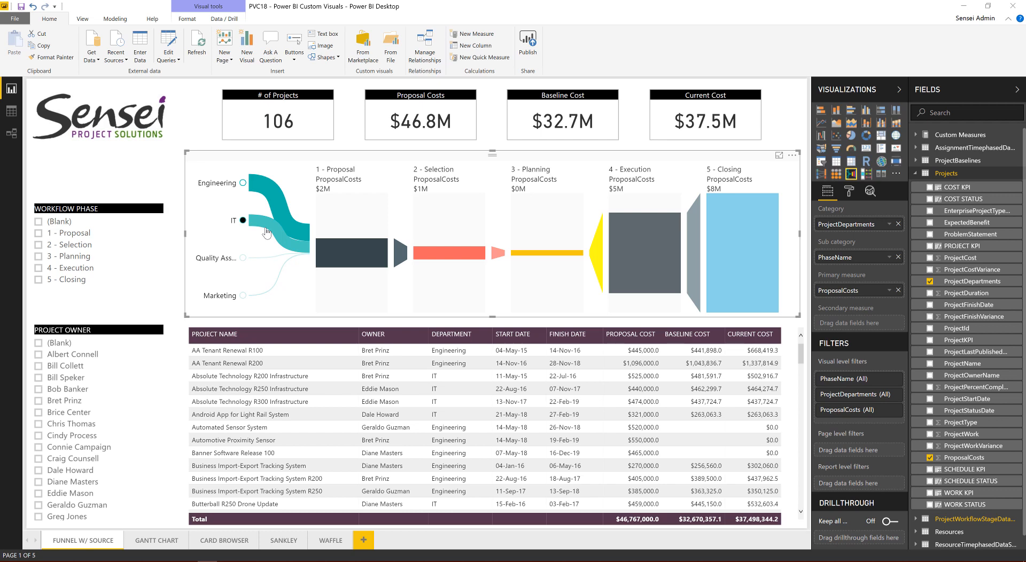
left_click(267, 233)
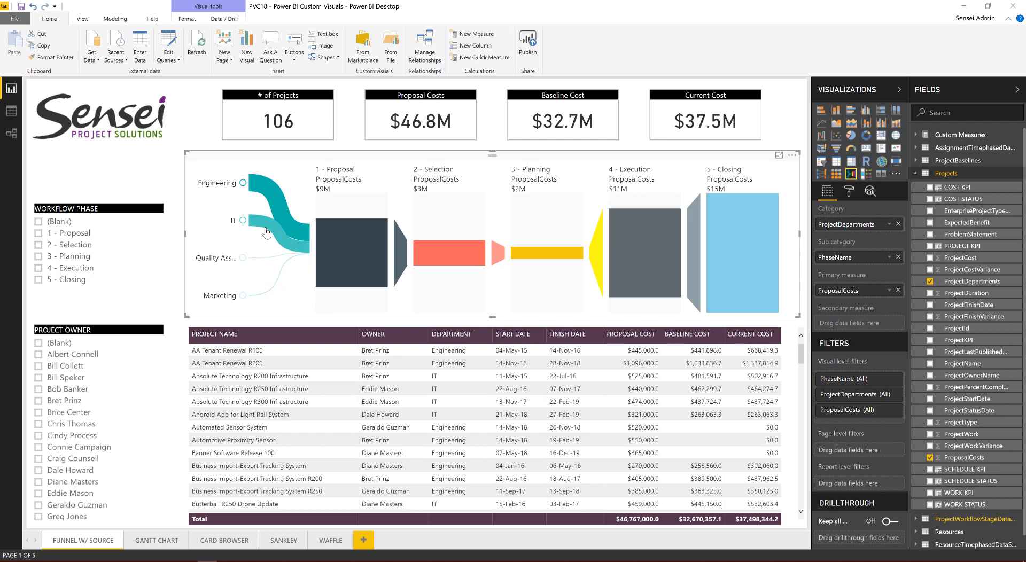
- Switch to the PowerPoint slide show and advance to the "Visual: Gantt Chart by MAQ" slide
key("alt+Tab")
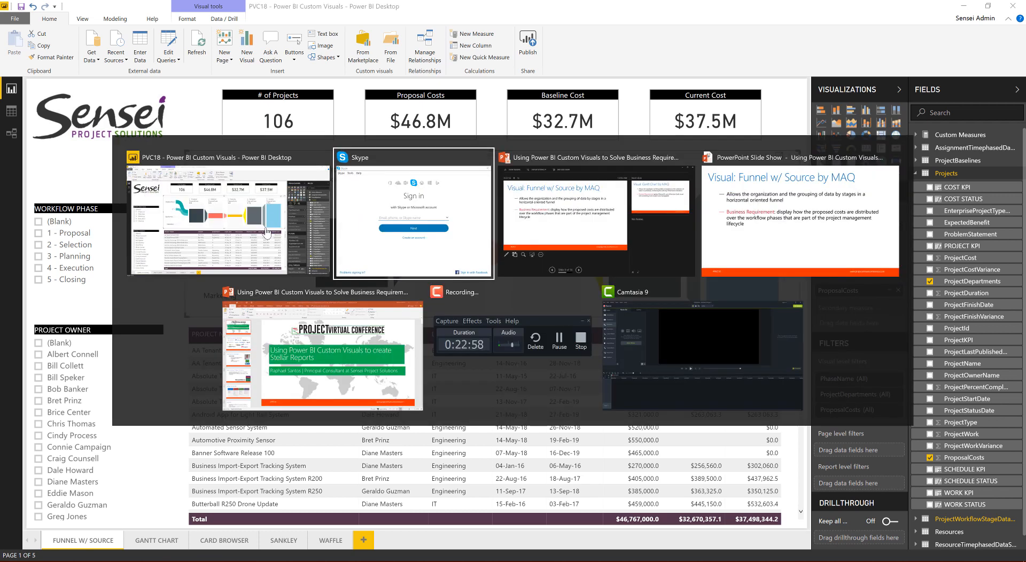
key("Tab")
key("Tab")
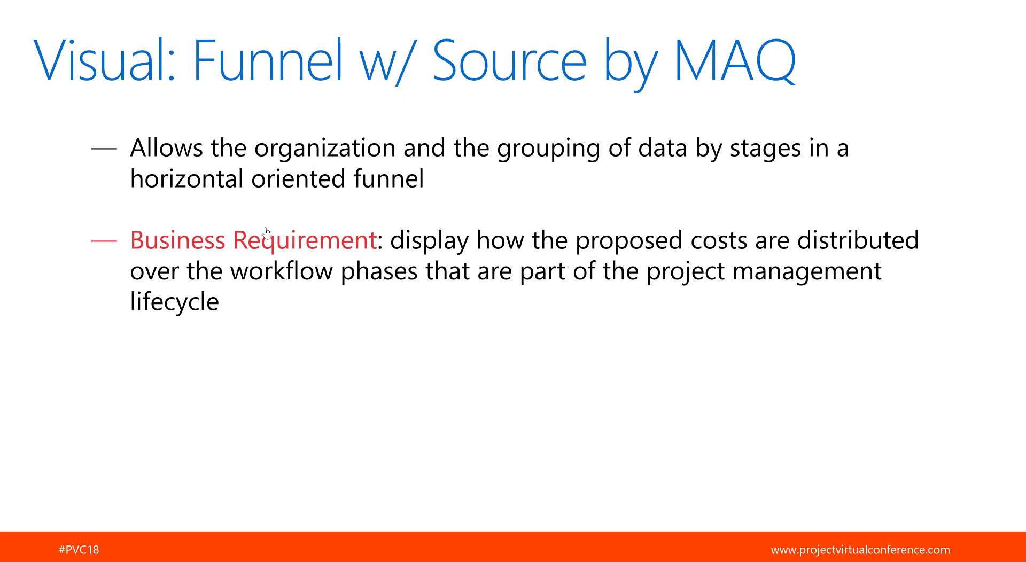
key("Right")
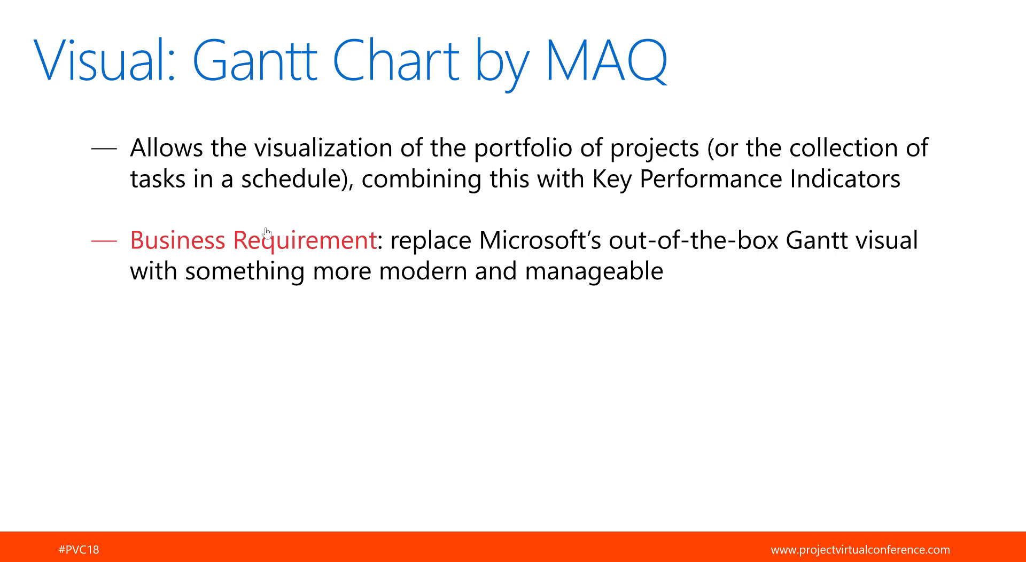
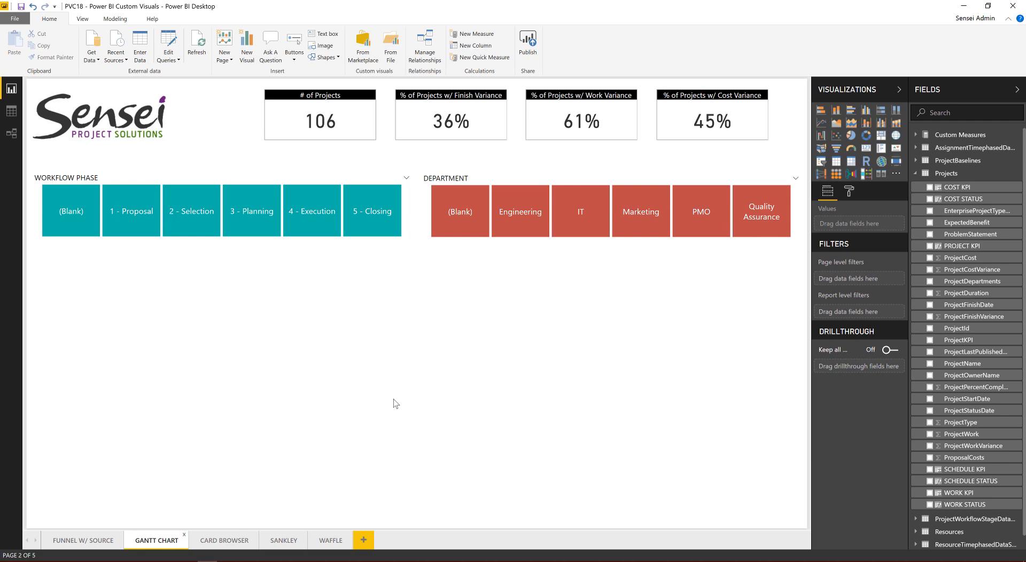
- Insert the Gantt Chart by MAQ visual on the GANTT CHART page and enlarge it to fill the area below the slicers
left_click(169, 195)
left_click(522, 193)
left_click(868, 177)
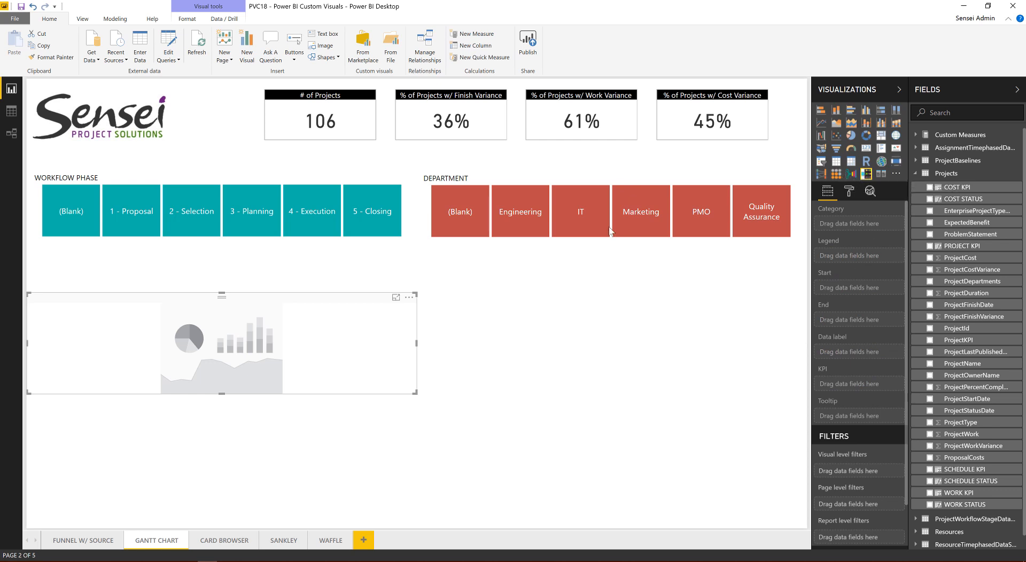
left_click_drag(359, 296, 367, 250)
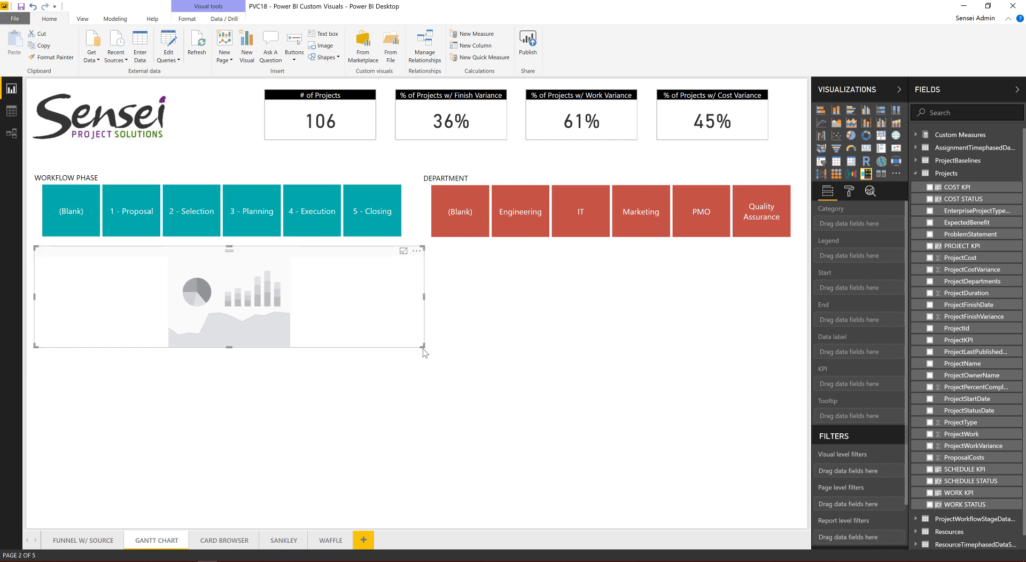
left_click_drag(423, 347, 800, 529)
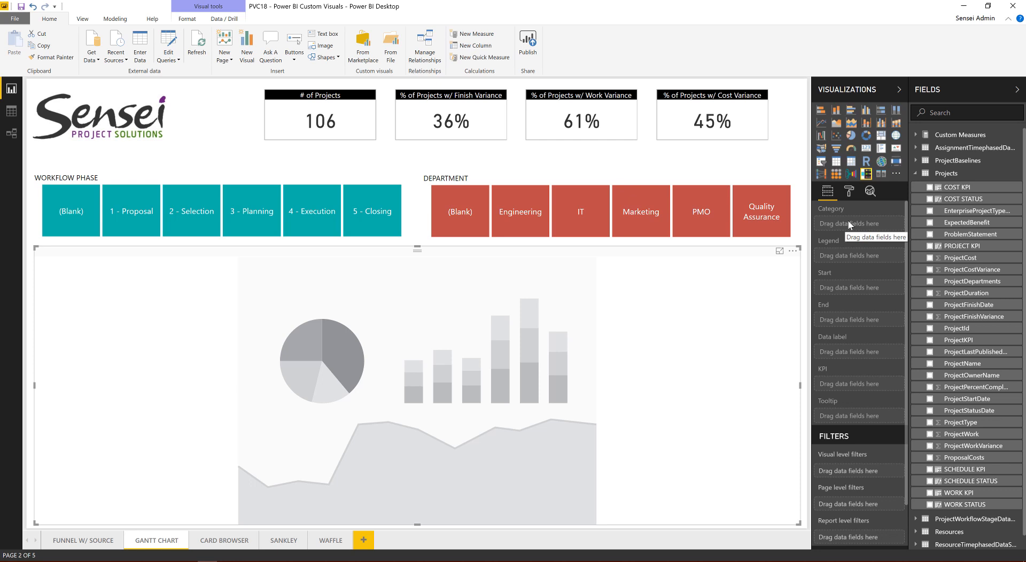
- Assign ProjectName as the Gantt's category, ProjectStartDate as its start and ProjectFinishDate, aggregated as Latest, as its end
left_click_drag(965, 366, 874, 222)
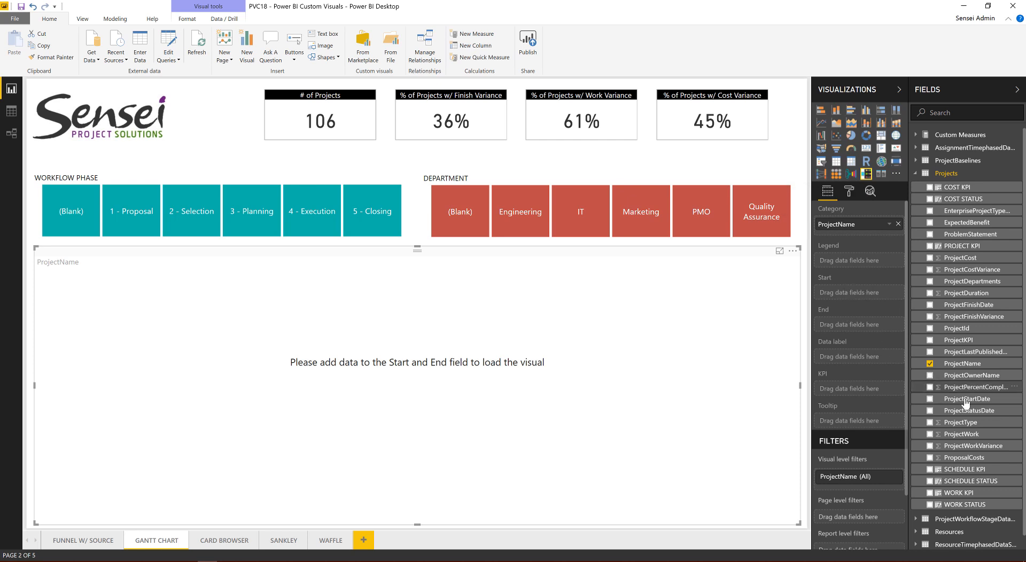
left_click_drag(962, 400, 863, 297)
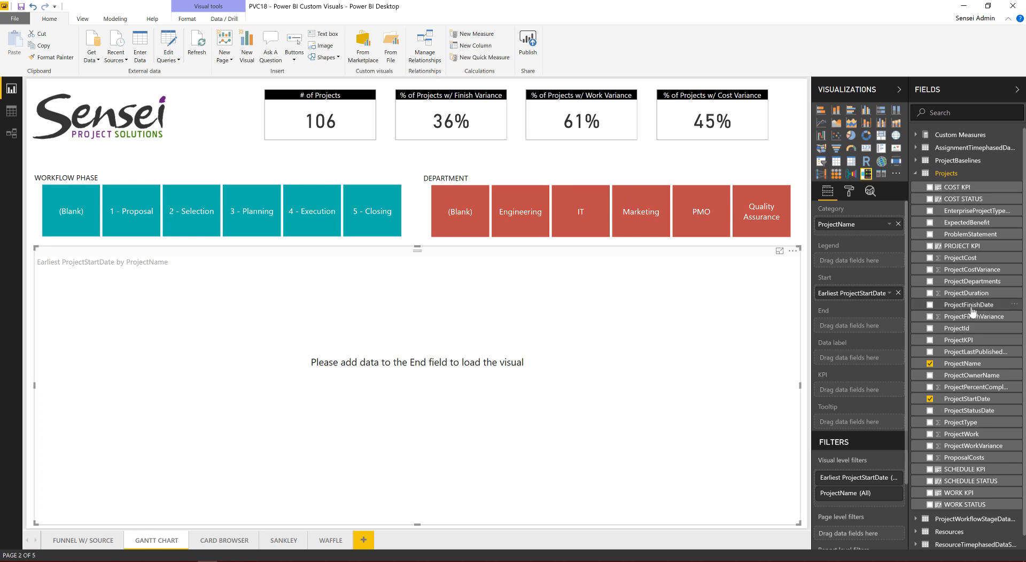
left_click_drag(961, 310, 887, 331)
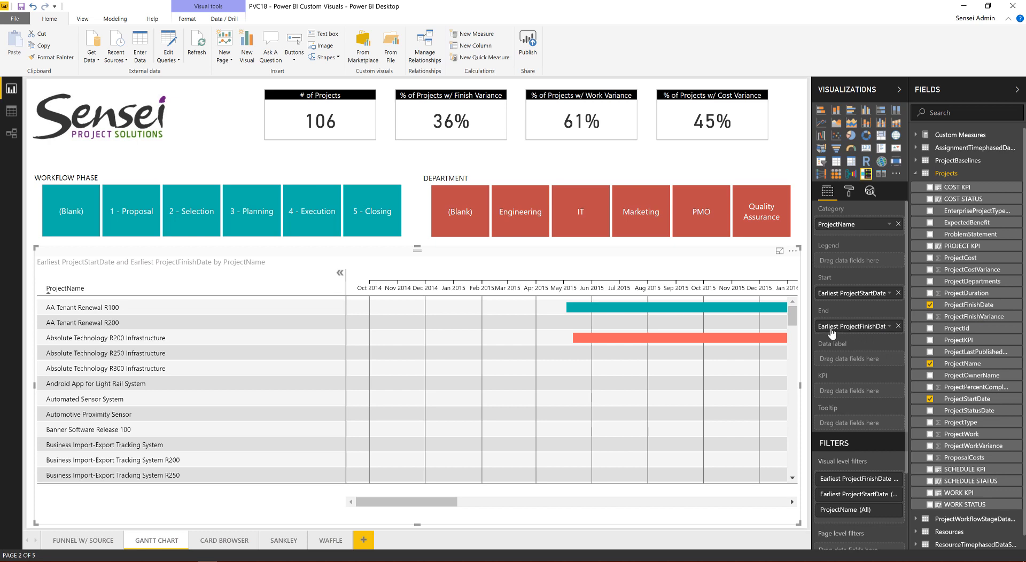
left_click(889, 326)
left_click(916, 374)
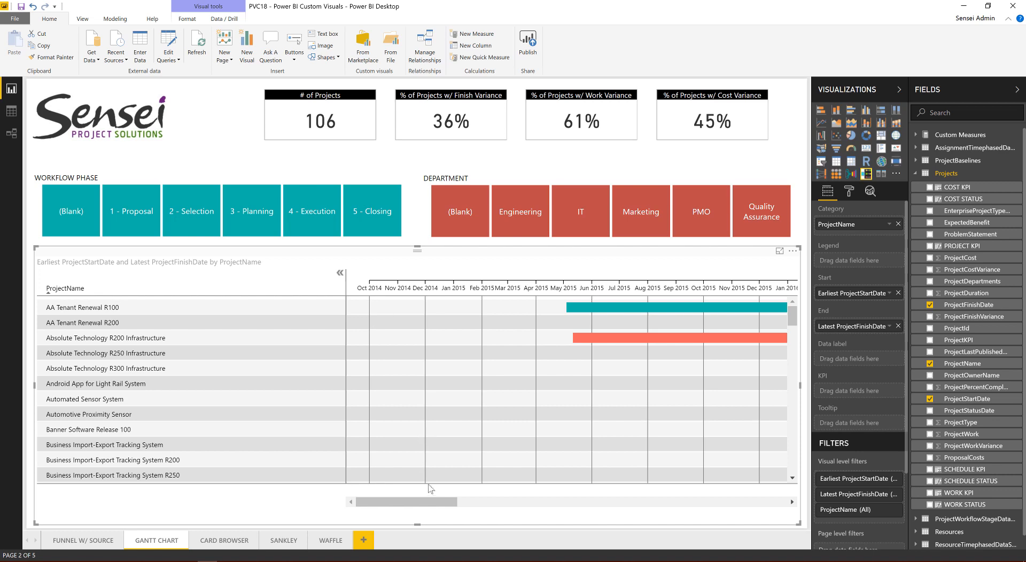
- Show ProjectPercentCompleted as the data label on the Gantt's project bars
left_click_drag(427, 503, 805, 519)
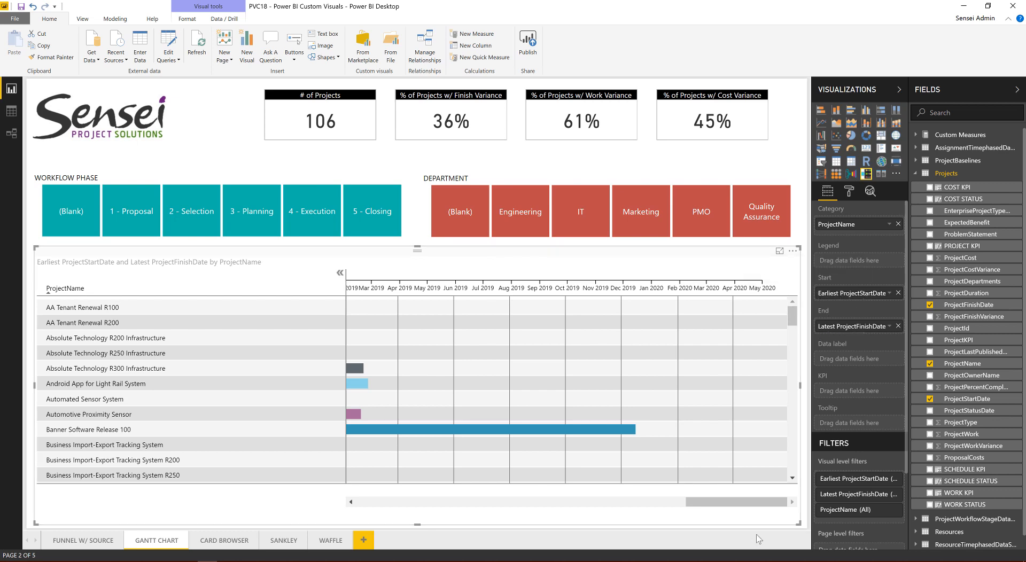
left_click_drag(757, 503, 447, 501)
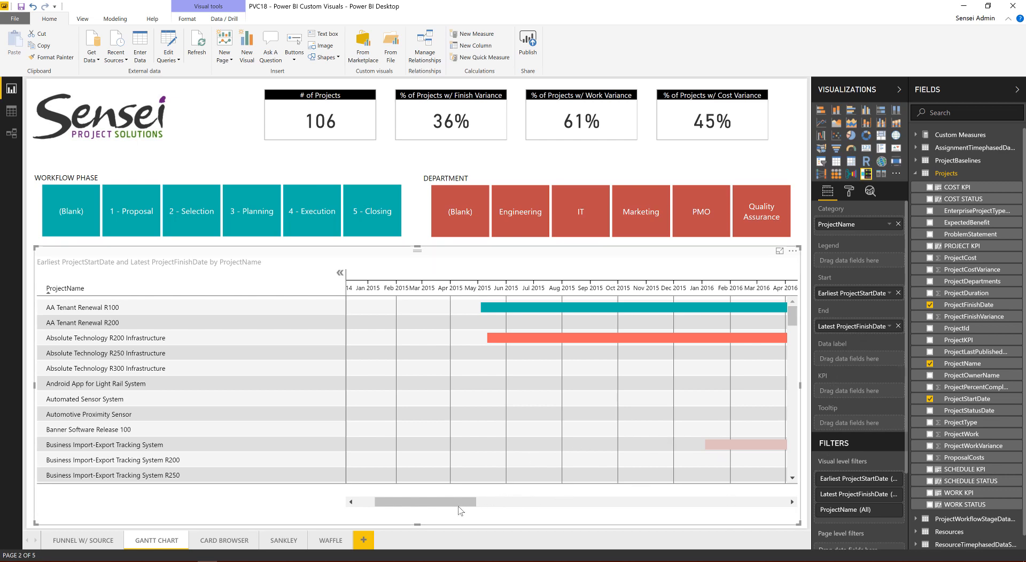
left_click_drag(458, 502, 659, 422)
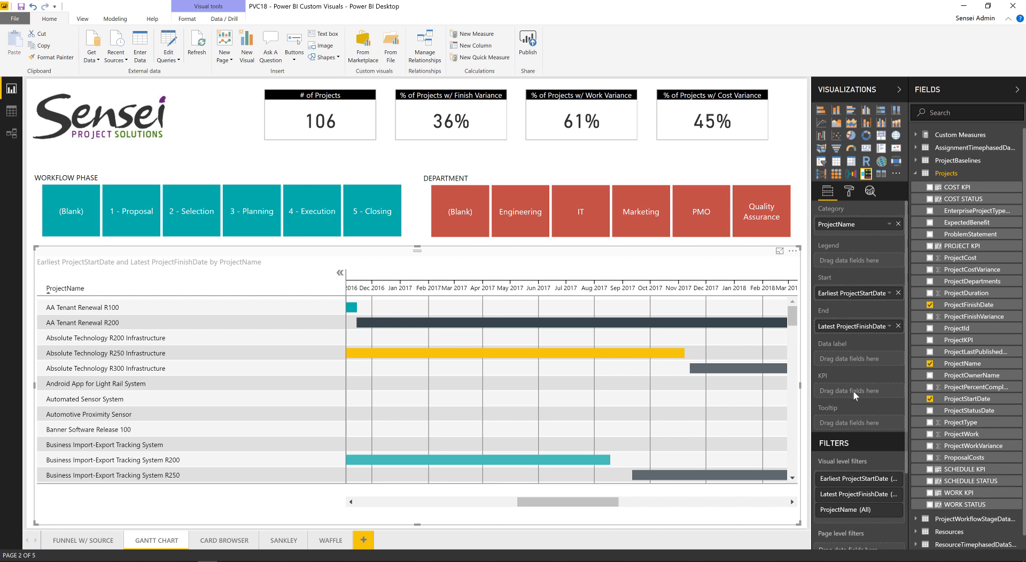
left_click_drag(967, 389, 858, 365)
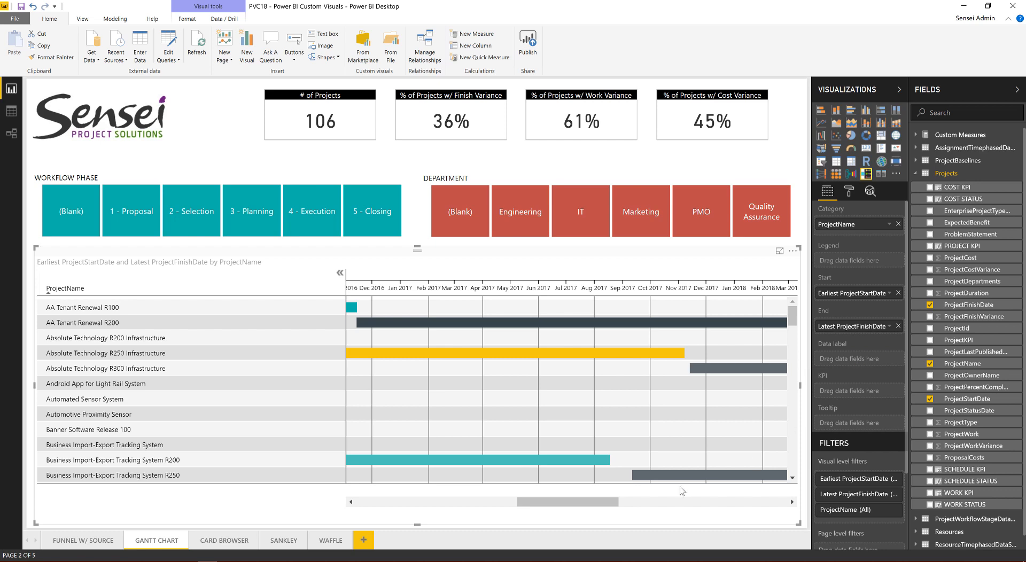
left_click_drag(596, 506, 530, 506)
left_click_drag(439, 507, 652, 514)
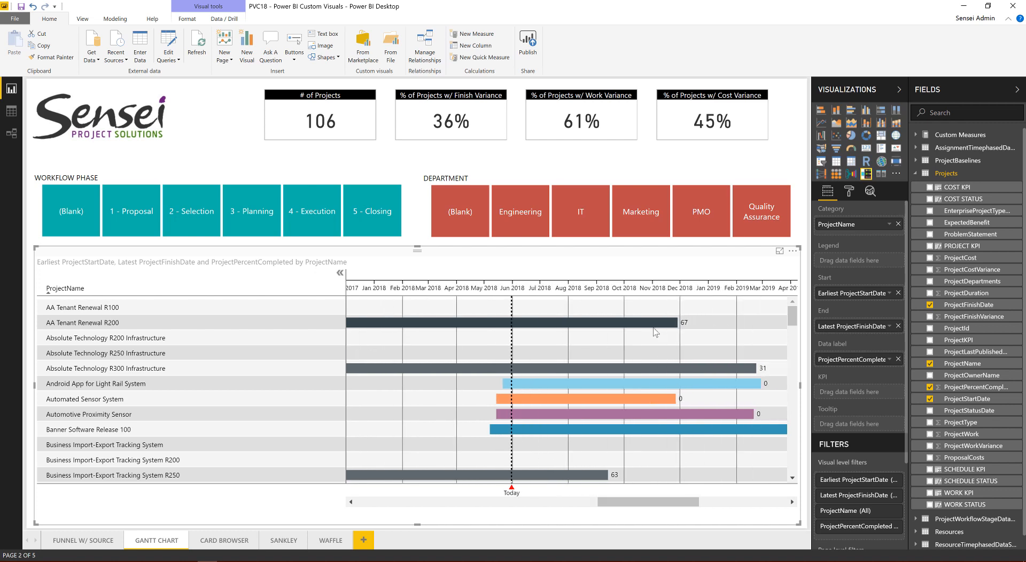
mouse_move(623, 372)
scroll(623, 373, "down", 4)
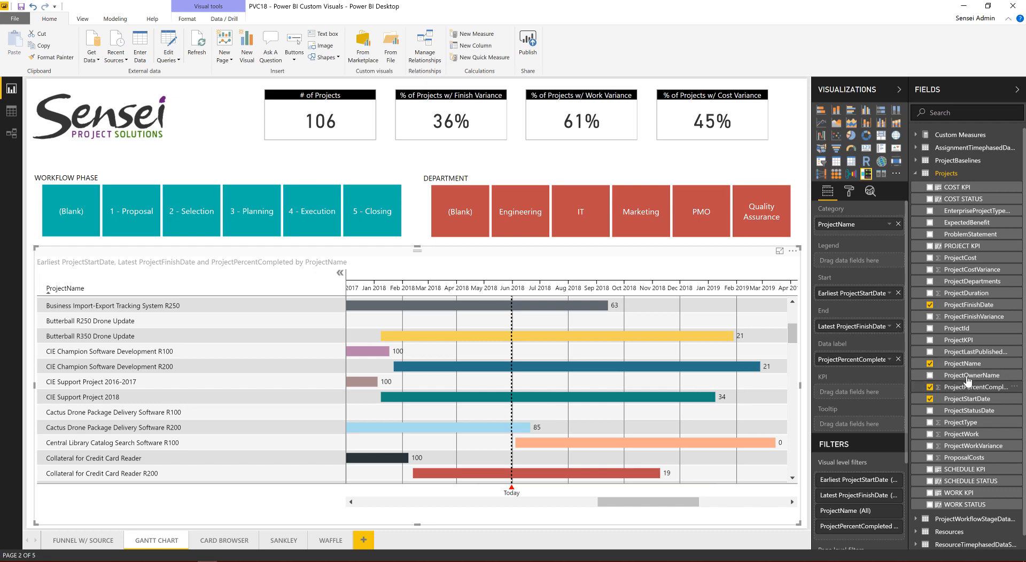
- Add ProjectOwnerName as a second Gantt category beside ProjectName, and remove it again
left_click_drag(967, 380, 887, 237)
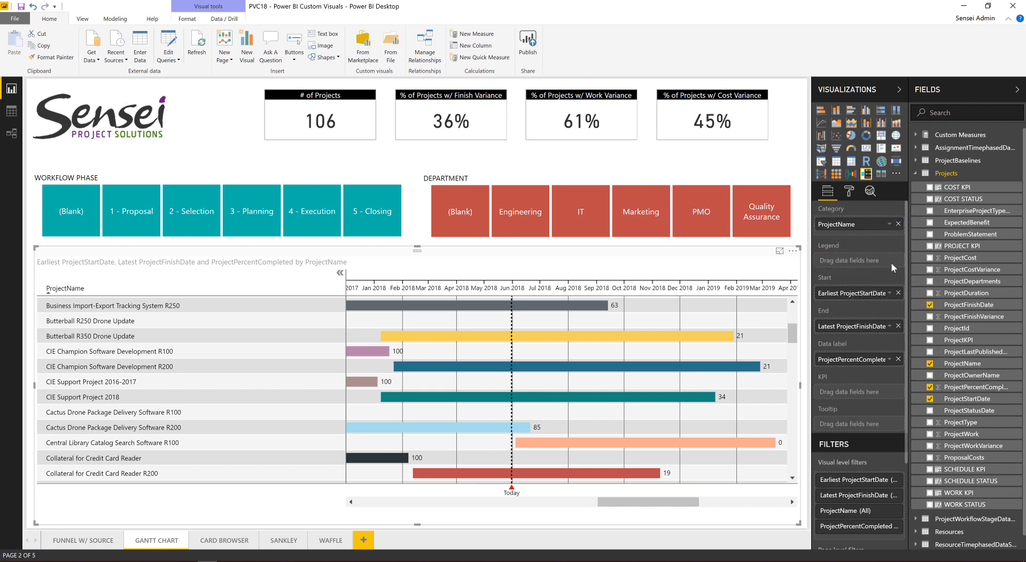
left_click_drag(965, 375, 883, 237)
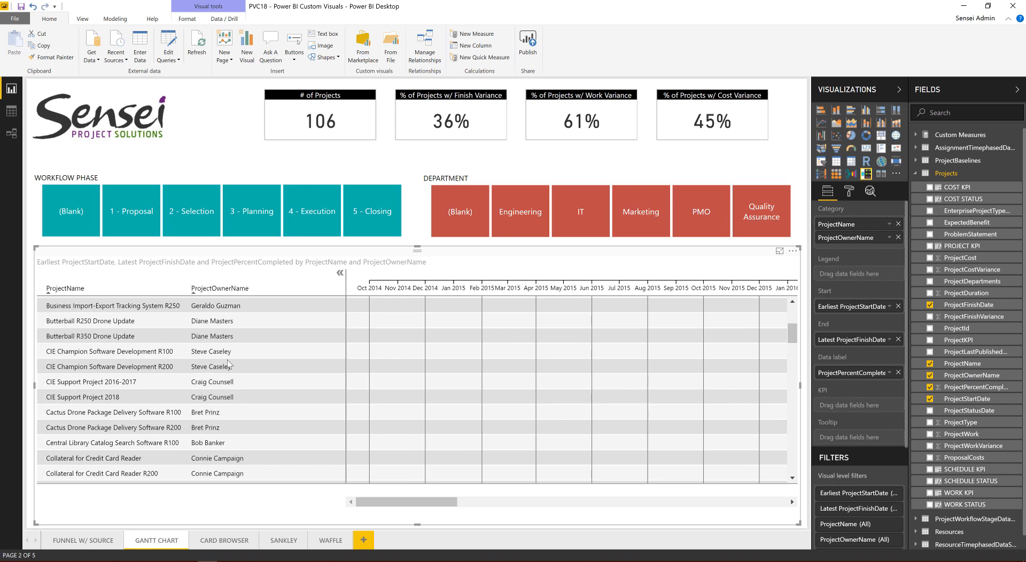
scroll(228, 365, "down", 5)
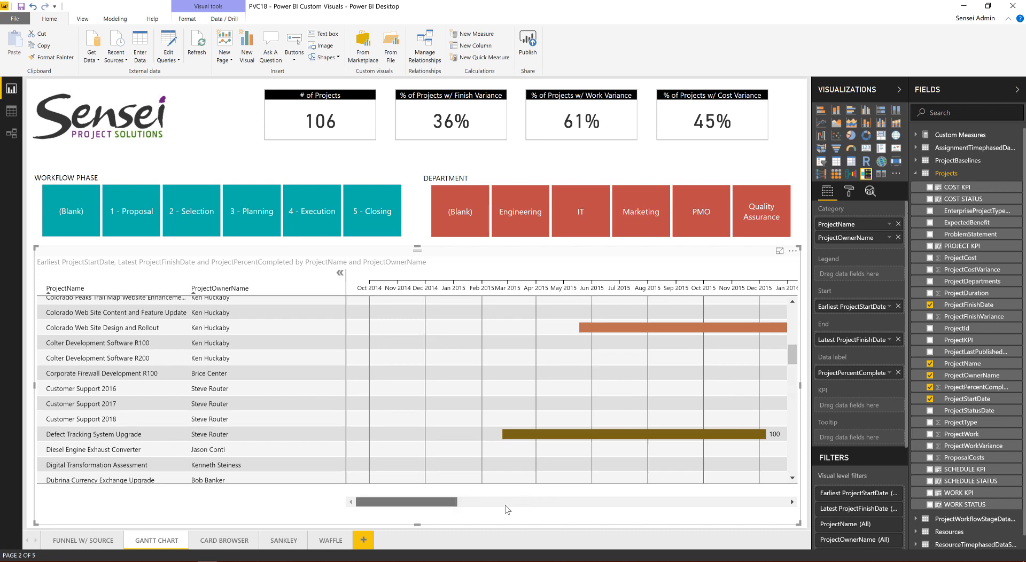
scroll(507, 509, "right", 5)
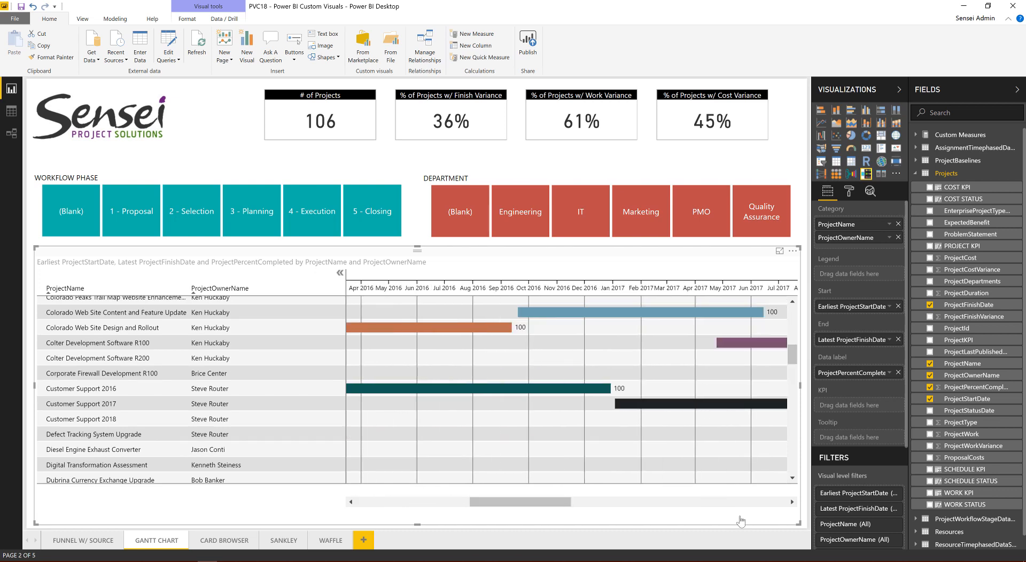
left_click(929, 376)
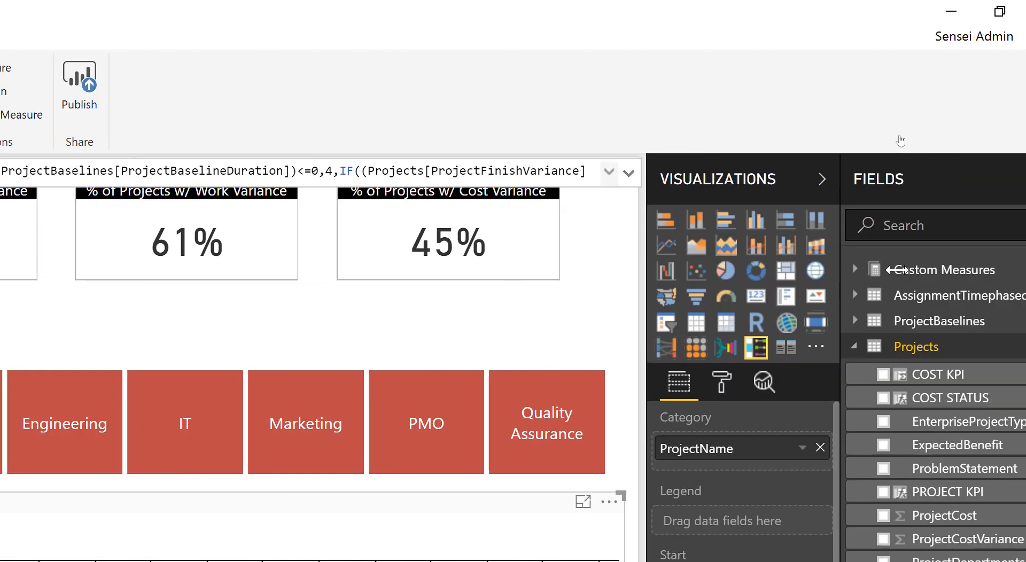
- Examine the full formula of the SCHEDULE KPI column in the Projects table
left_click(602, 171)
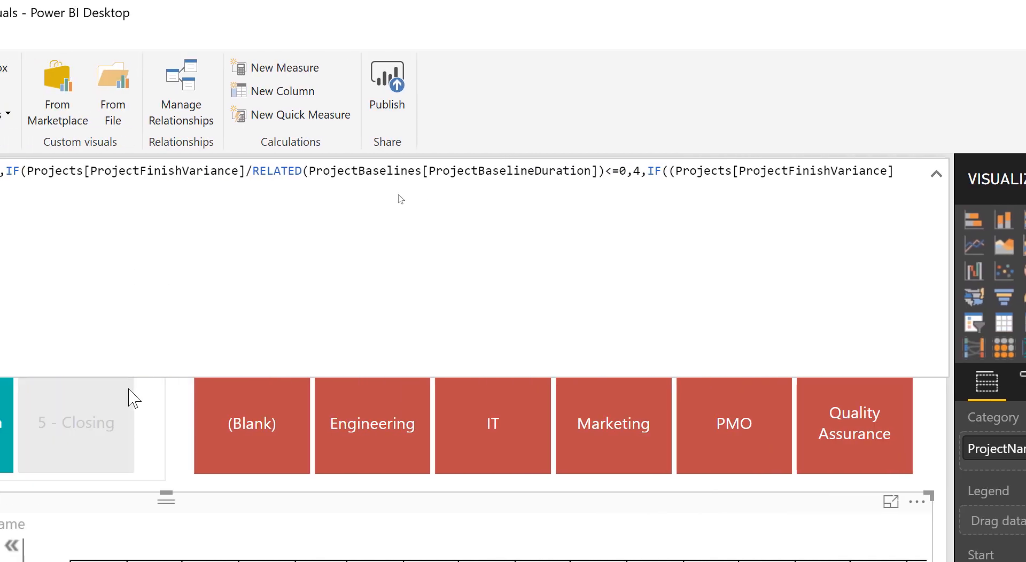
left_click(83, 382)
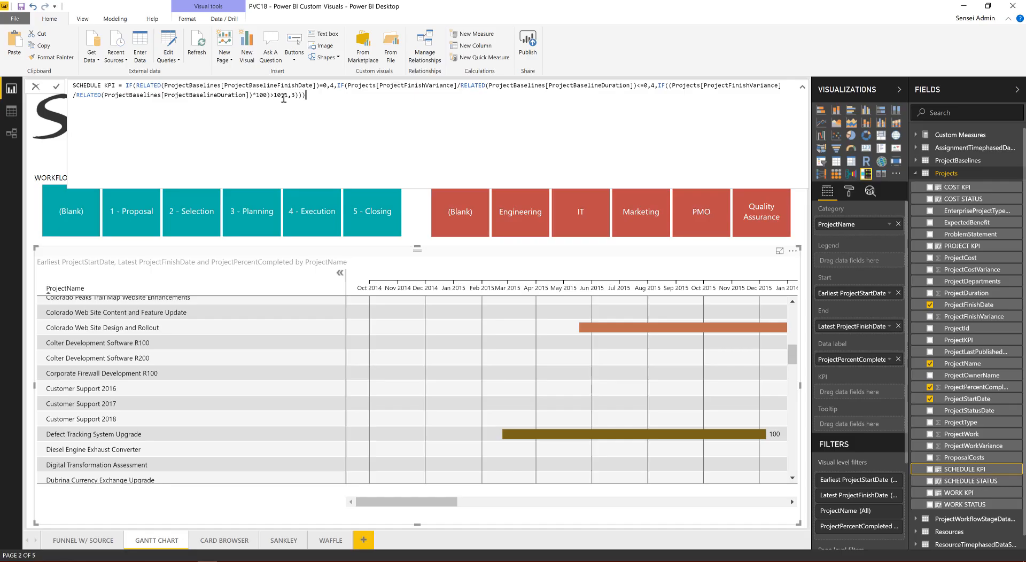
left_click(802, 86)
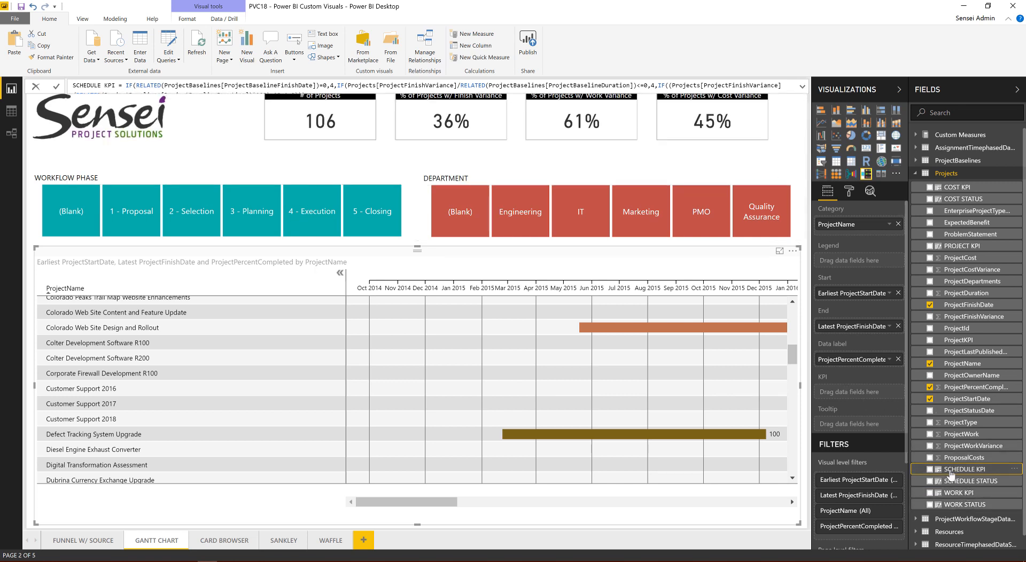
- Assign SCHEDULE KPI, COST KPI and WORK KPI, in that order, as the Gantt's KPI fields
left_click_drag(949, 474, 866, 395)
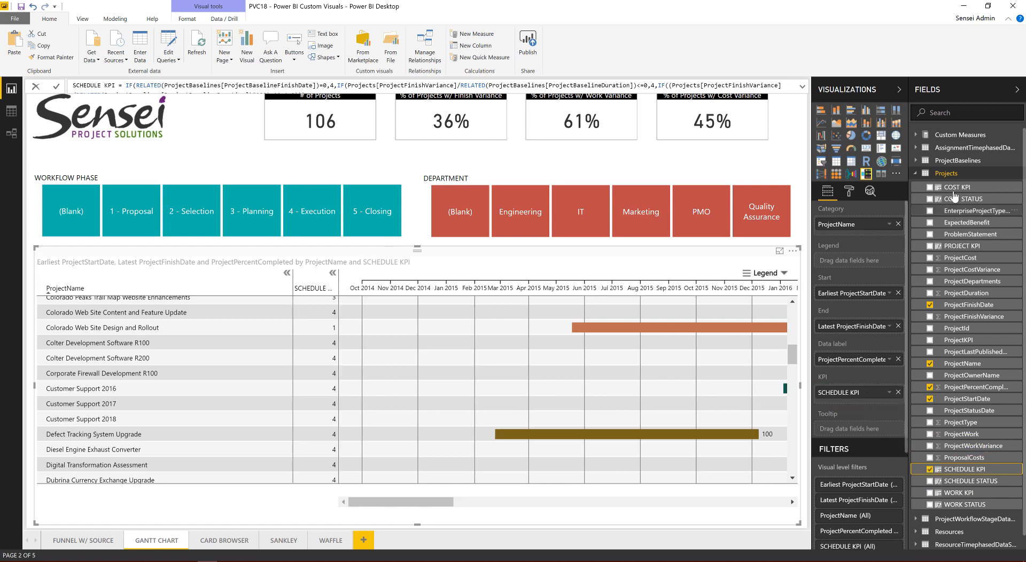
left_click_drag(943, 187, 872, 402)
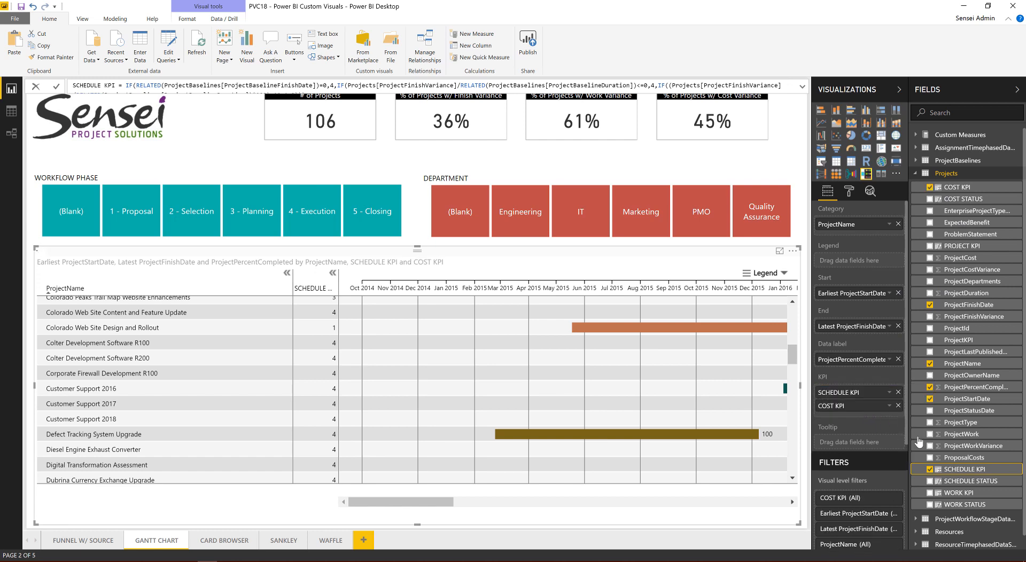
left_click_drag(947, 493, 858, 421)
left_click_drag(859, 420, 858, 419)
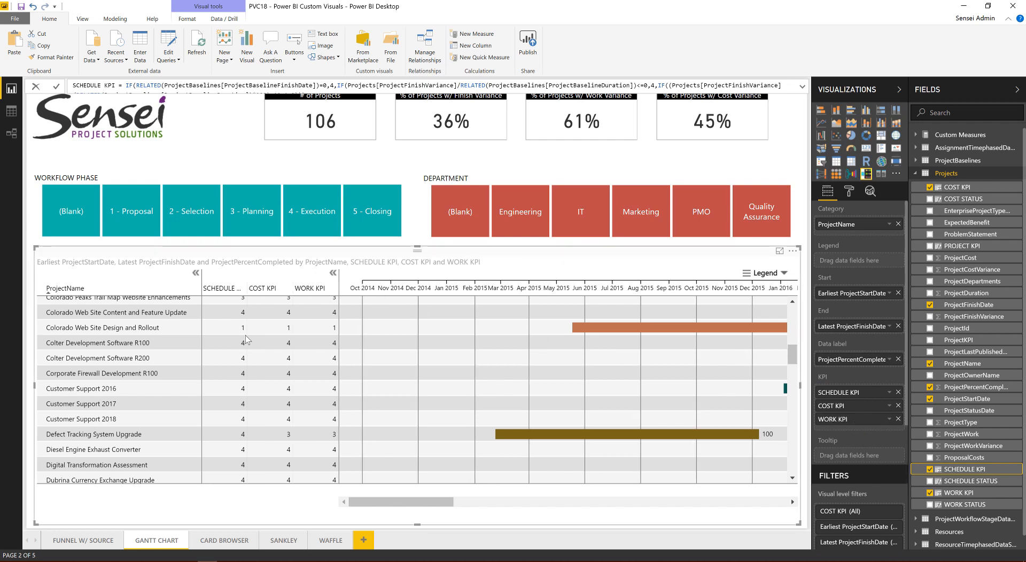
scroll(253, 338, "up", 5)
scroll(253, 337, "up", 2)
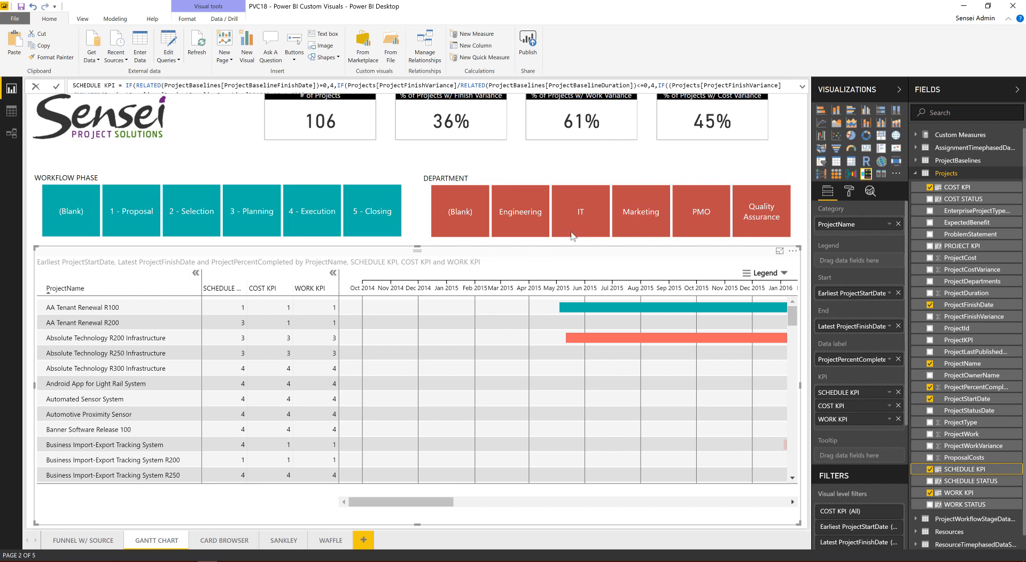
- Set the Gantt's KPI column type to Indicator for SCHEDULE KPI, COST KPI and WORK KPI
left_click(847, 192)
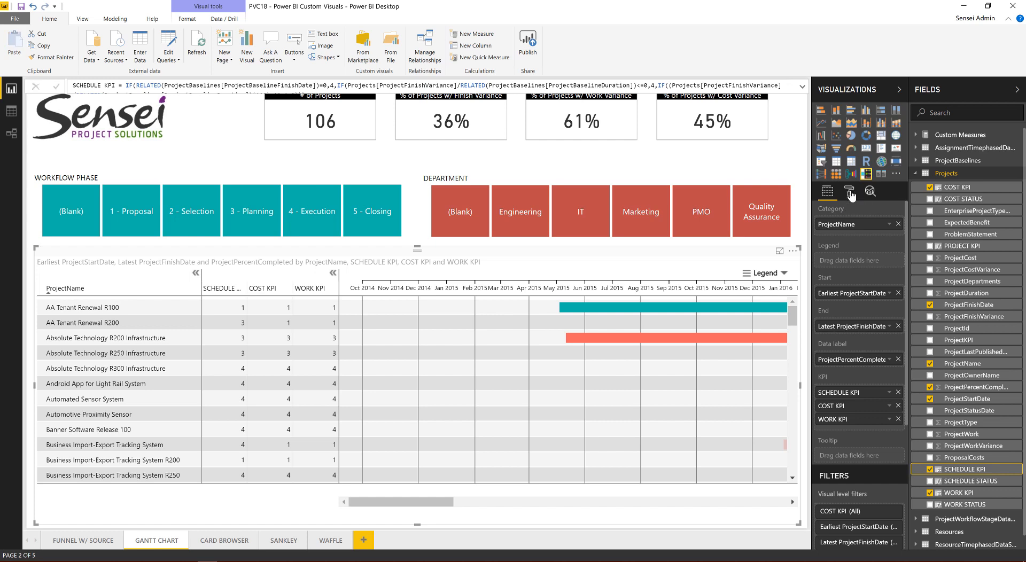
left_click(847, 192)
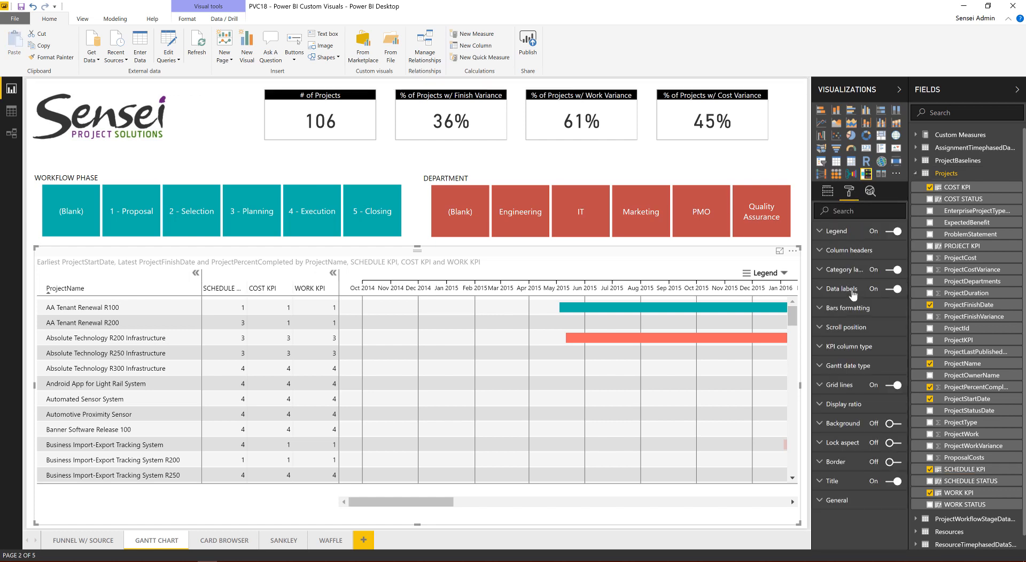
left_click(841, 348)
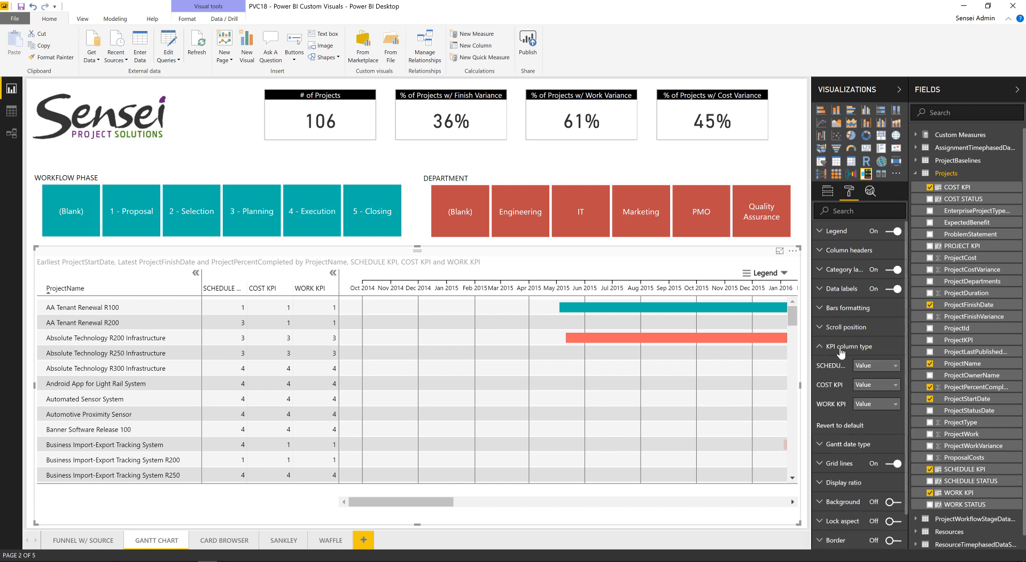
left_click(864, 366)
left_click(868, 390)
left_click(871, 386)
left_click(869, 409)
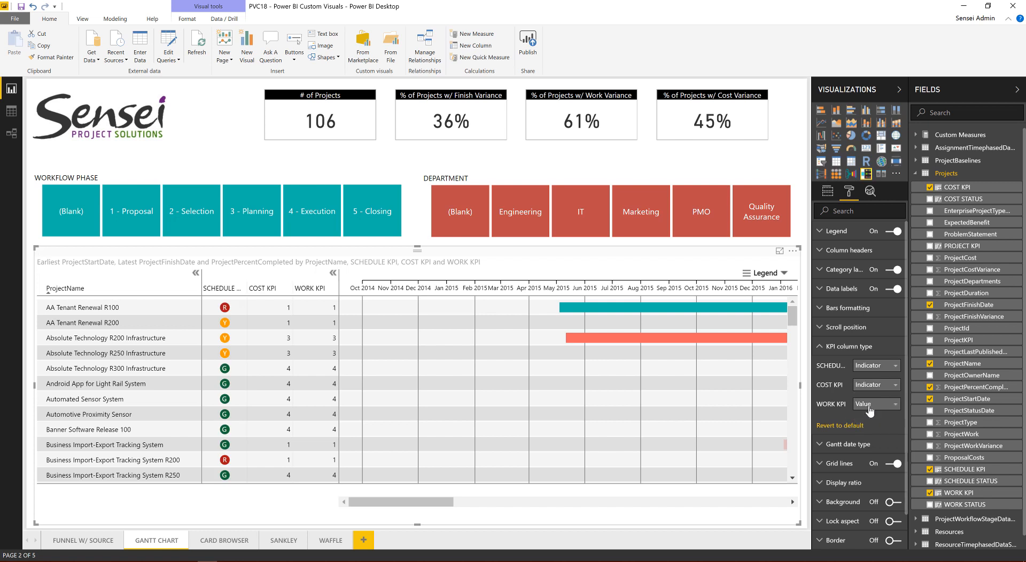
left_click(871, 404)
left_click(870, 429)
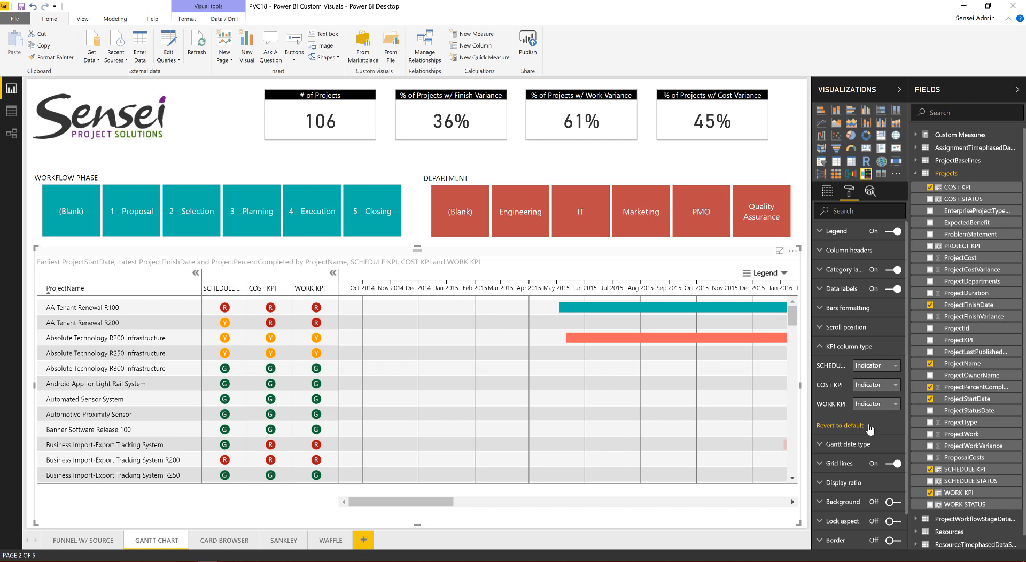
- Filter the Gantt page to the 4 - Execution workflow phase and switch to the PowerPoint slide show
left_click(312, 214)
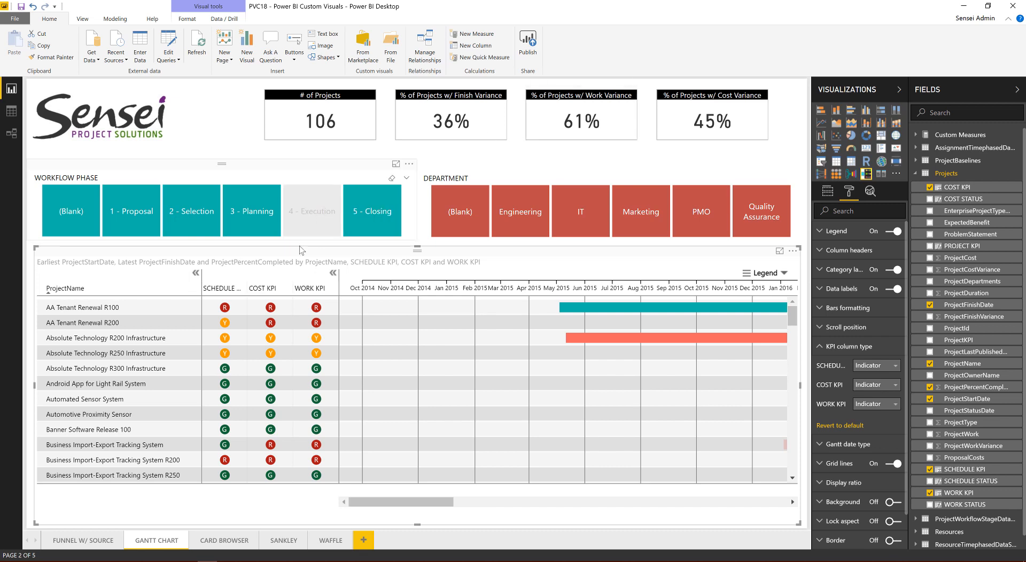
left_click(310, 219)
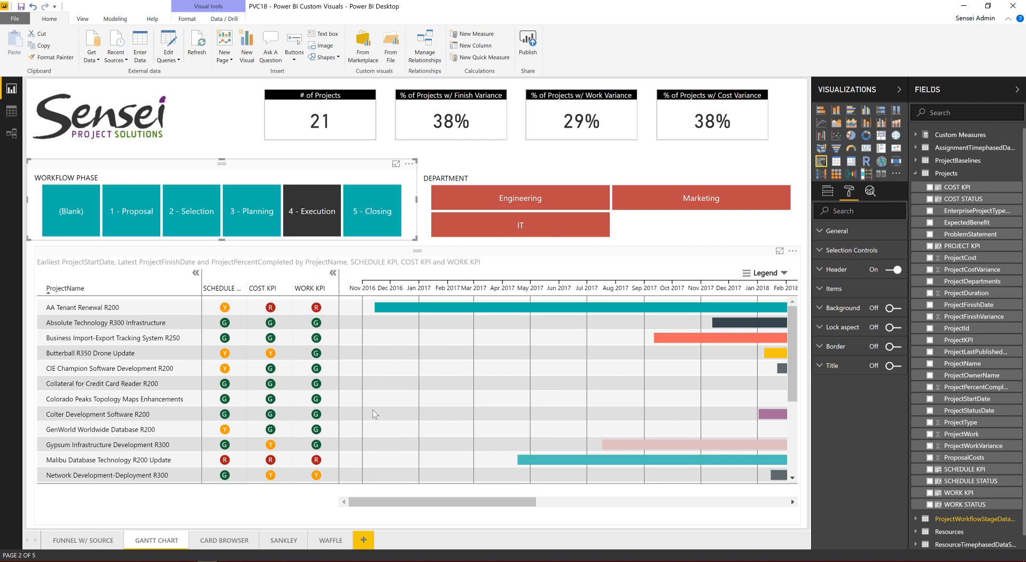
left_click_drag(525, 502, 557, 502)
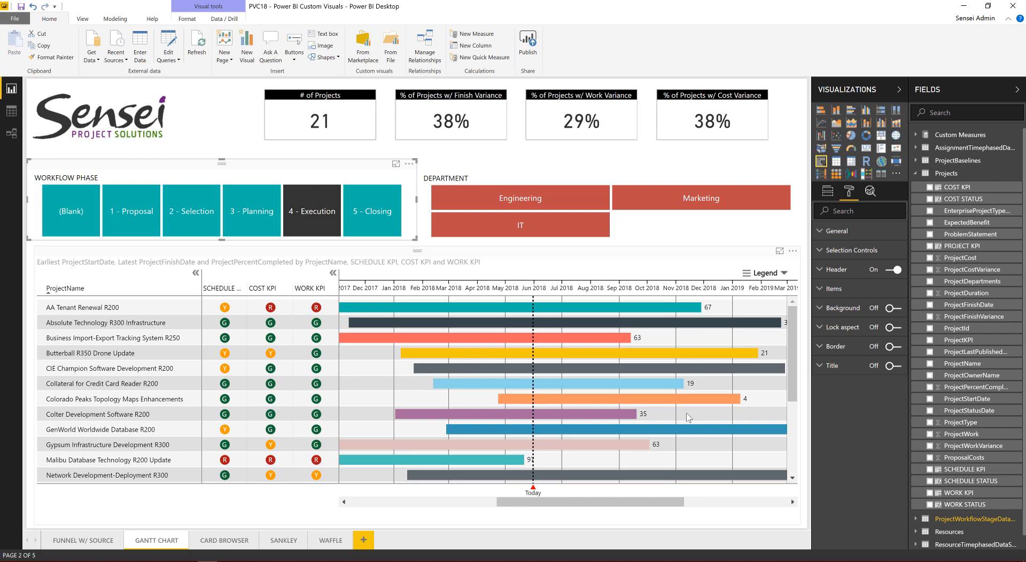
key("alt+Tab")
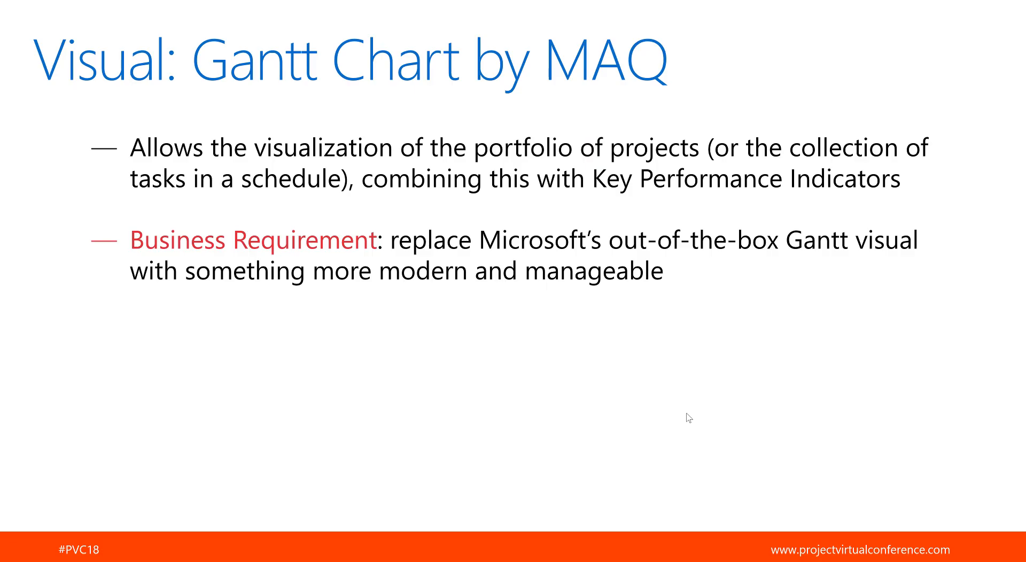
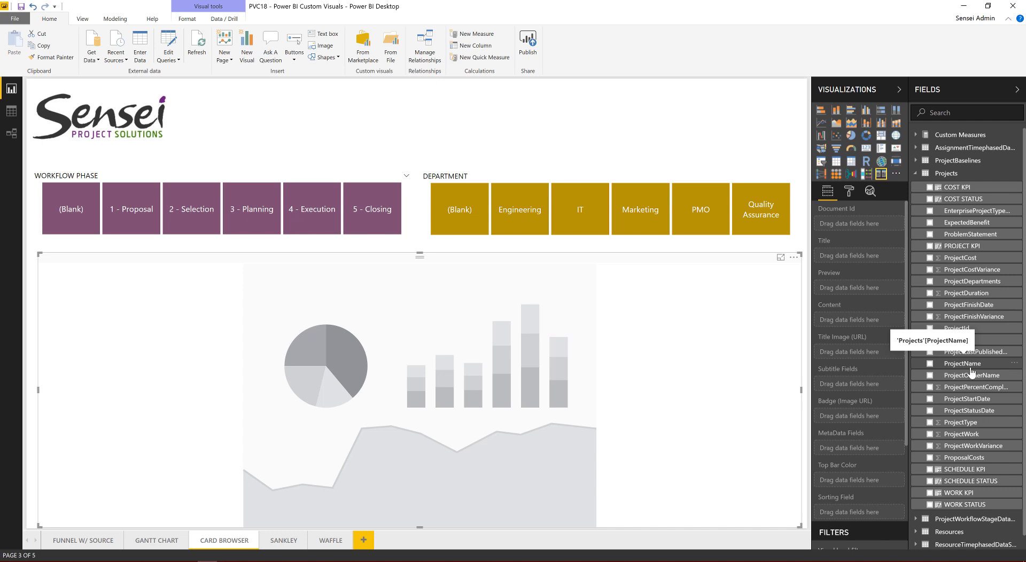
- Assign ProjectName as both the Document Id and the Title of the card visual on the CARD BROWSER page
left_click_drag(971, 370, 885, 233)
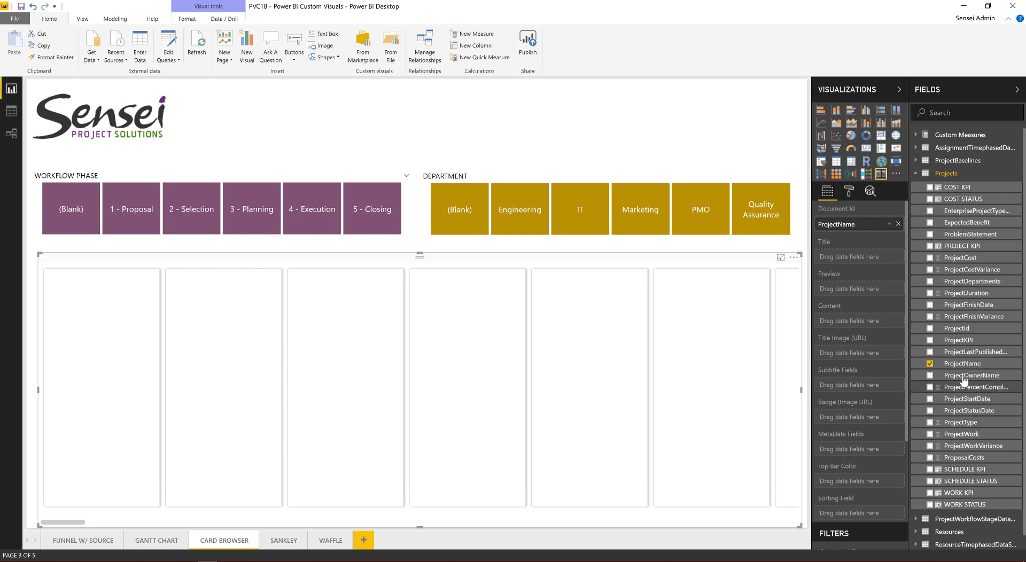
left_click_drag(959, 364, 886, 267)
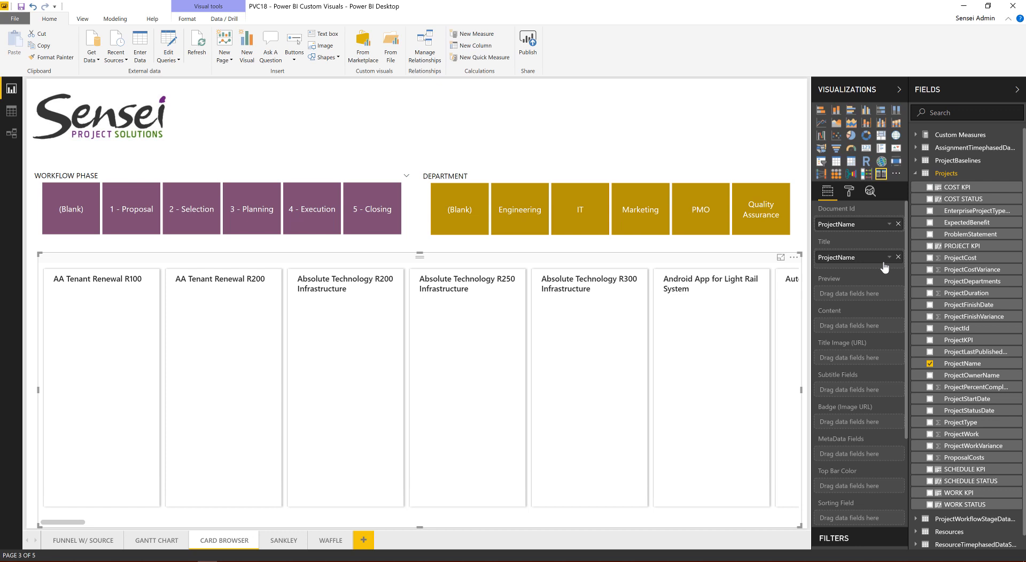
scroll(487, 424, "right", 8)
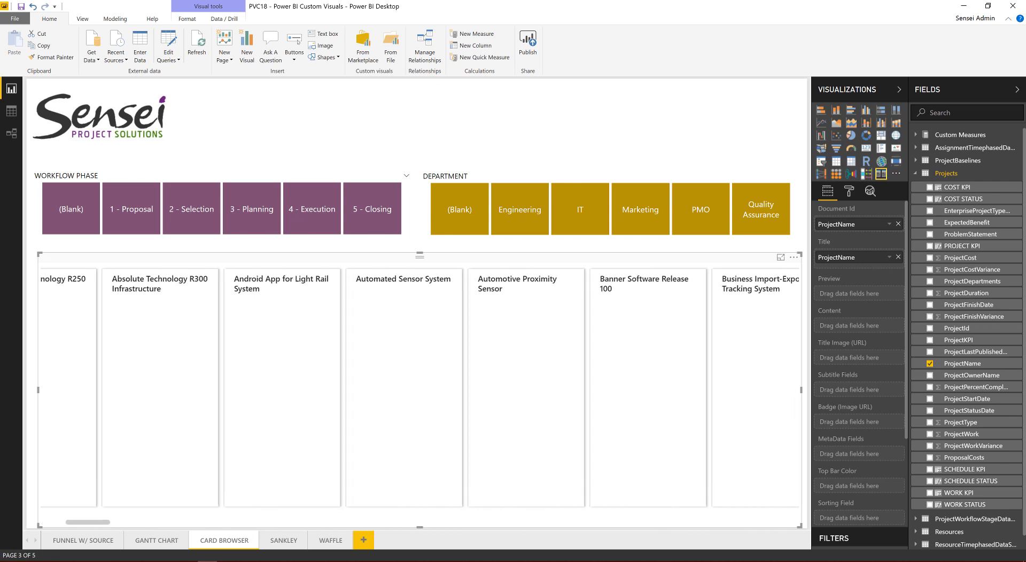
scroll(420, 388, "right", 10)
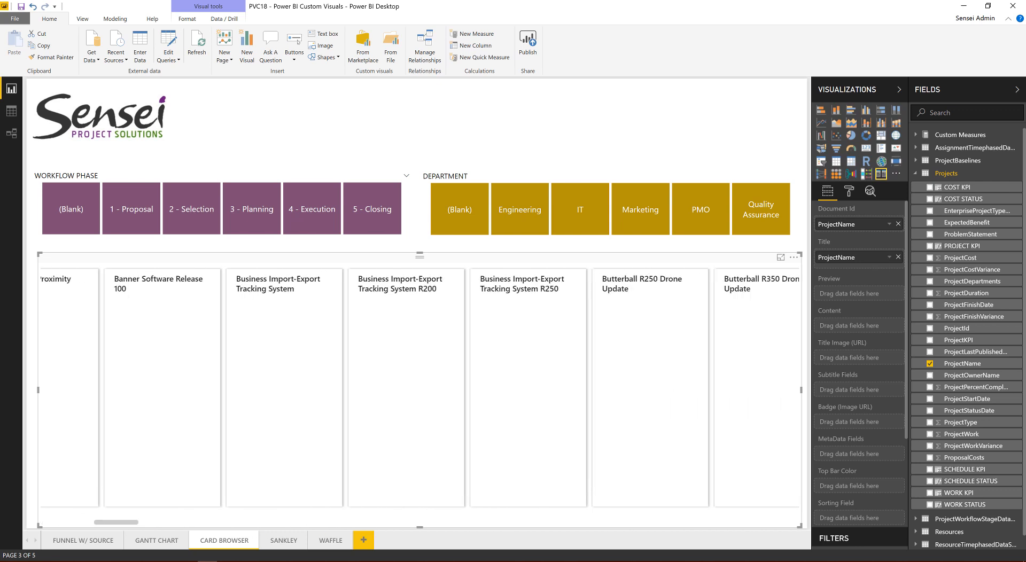
scroll(420, 388, "right", 8)
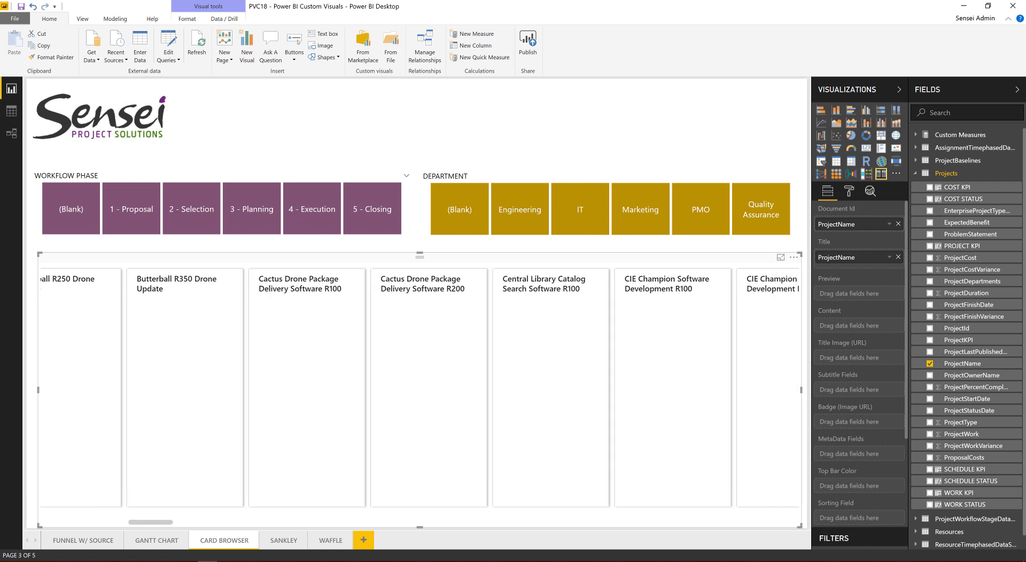
scroll(420, 388, "right", 10)
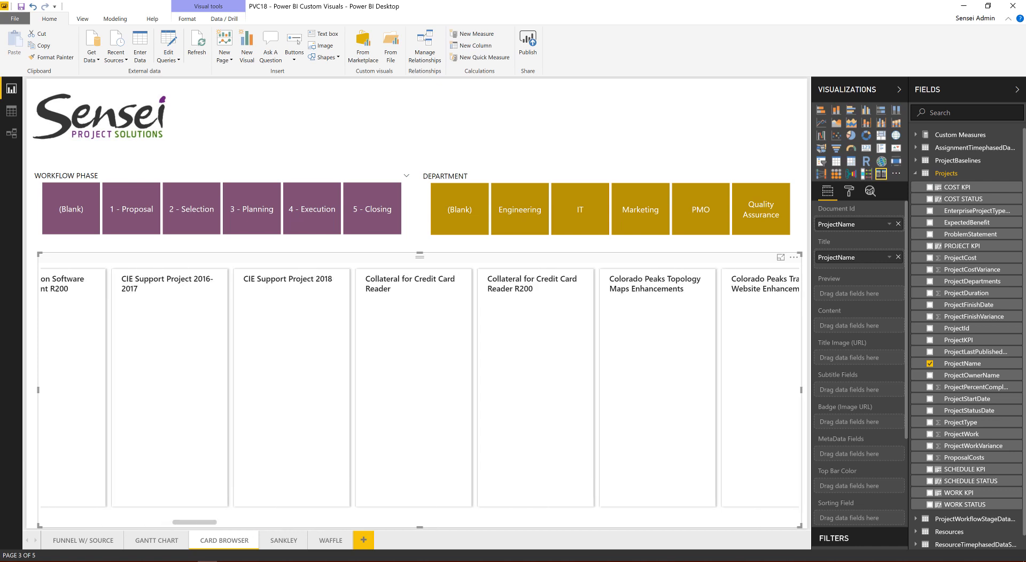
scroll(420, 388, "right", 2)
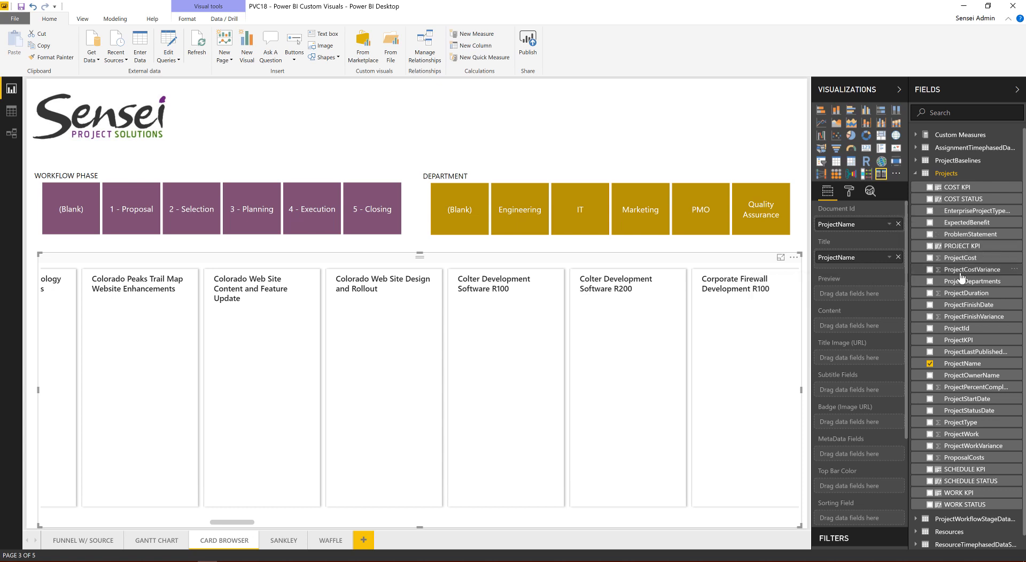
- Assign ProblemStatement as the Preview field of the card visual and browse the project cards
scroll(970, 256, "down", 1)
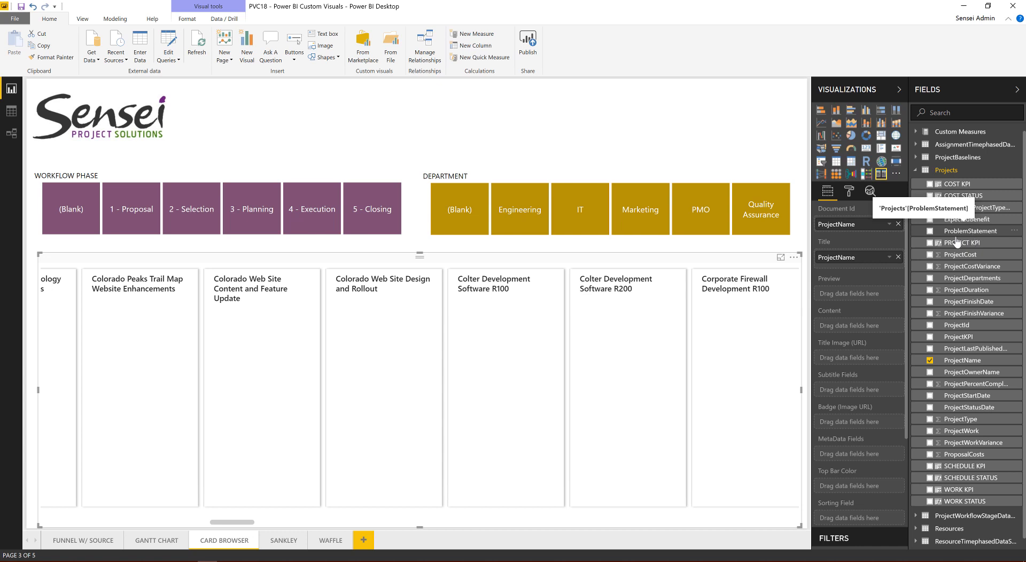
left_click_drag(972, 239, 870, 299)
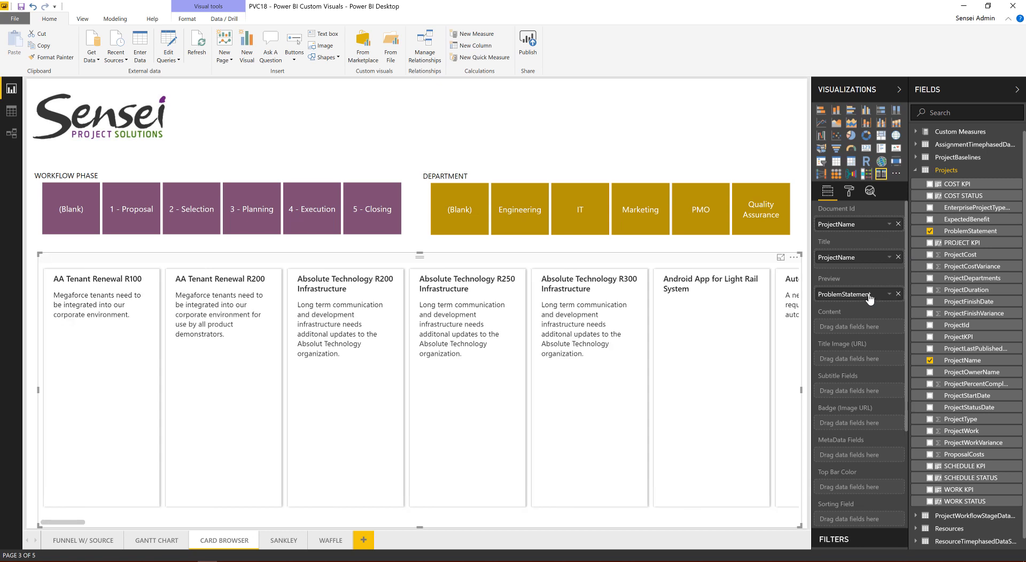
scroll(419, 388, "right", 13)
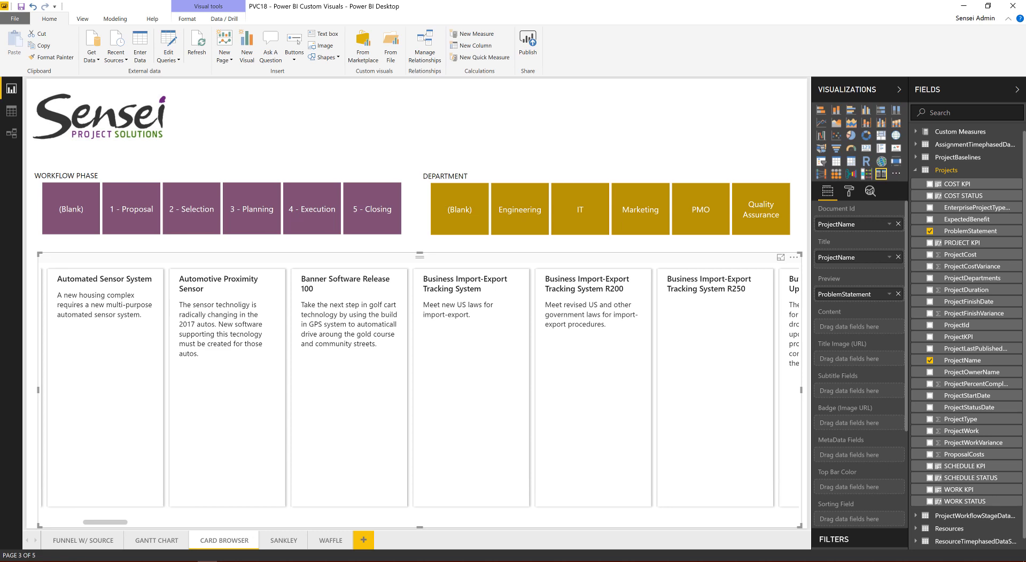
scroll(420, 387, "right", 12)
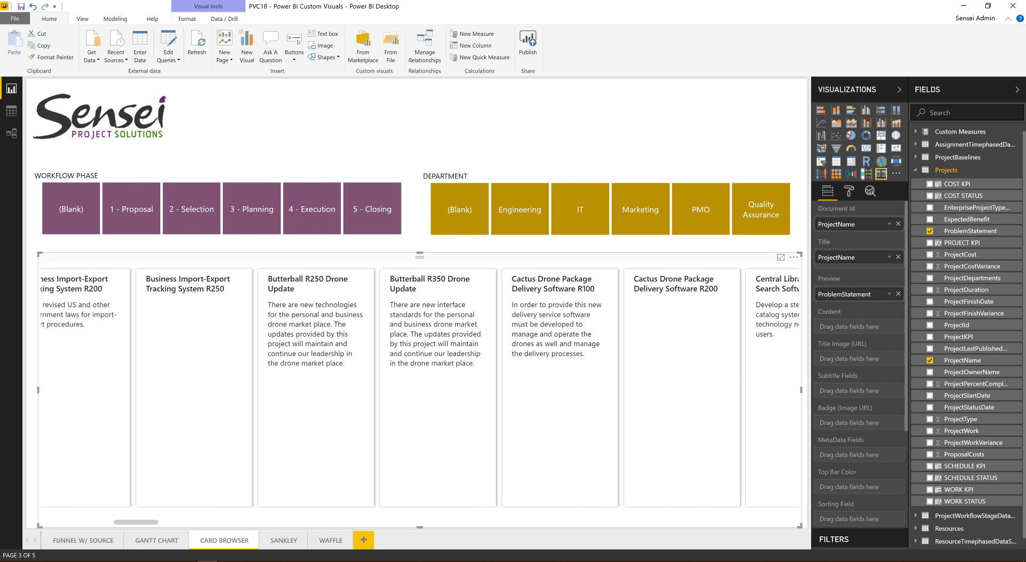
scroll(420, 387, "right", 20)
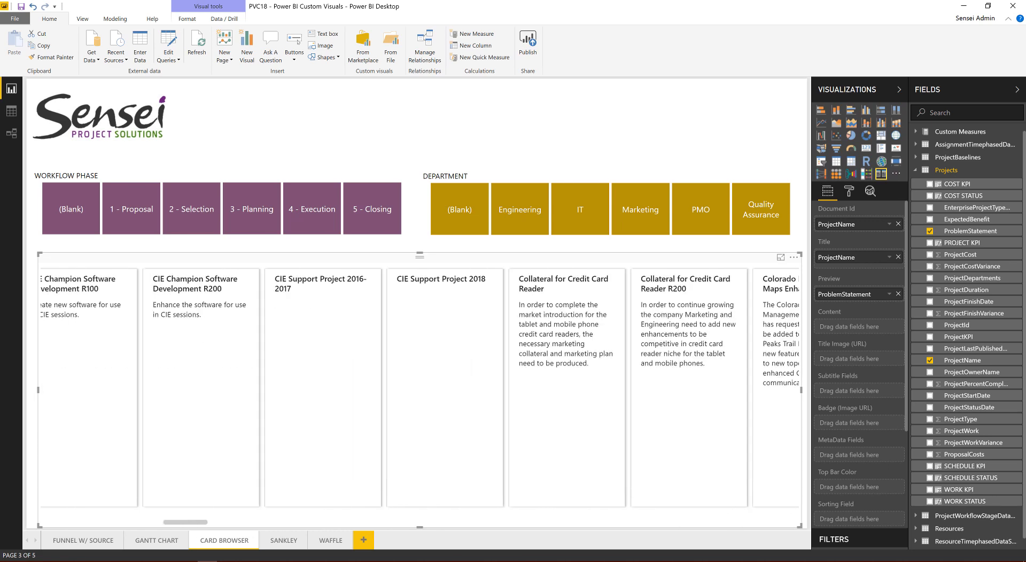
scroll(420, 387, "right", 4)
scroll(580, 439, "left", 6)
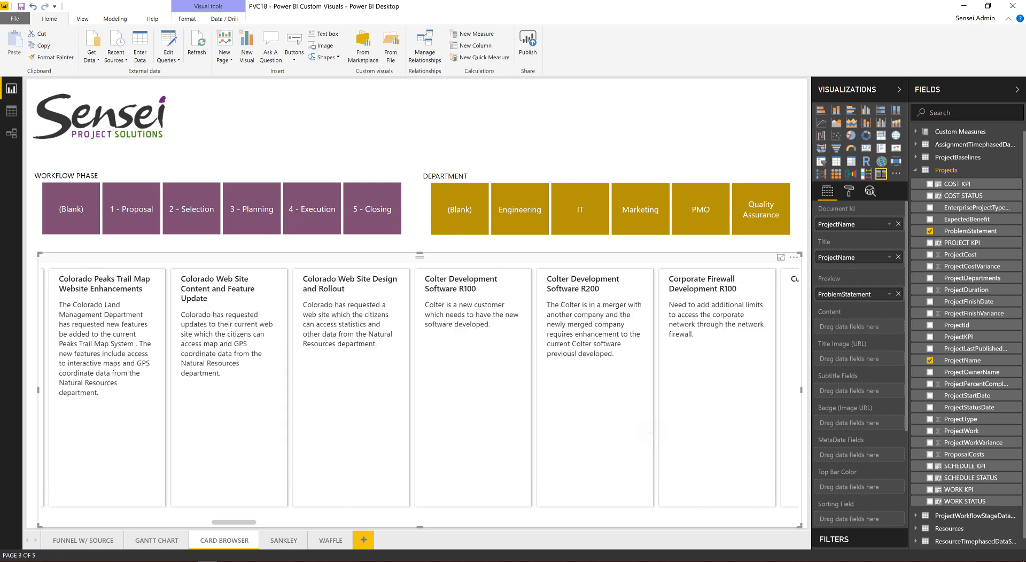
scroll(581, 437, "left", 2)
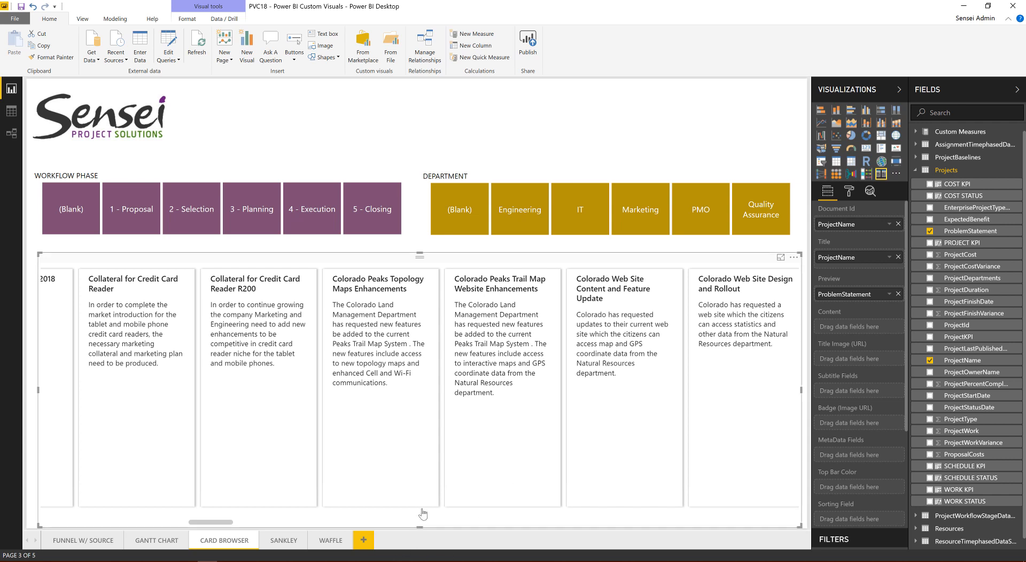
- Expand the Colorado Peaks Topology Maps Enhancements card and shorten the card visual to roughly half its height
left_click_drag(421, 527, 420, 512)
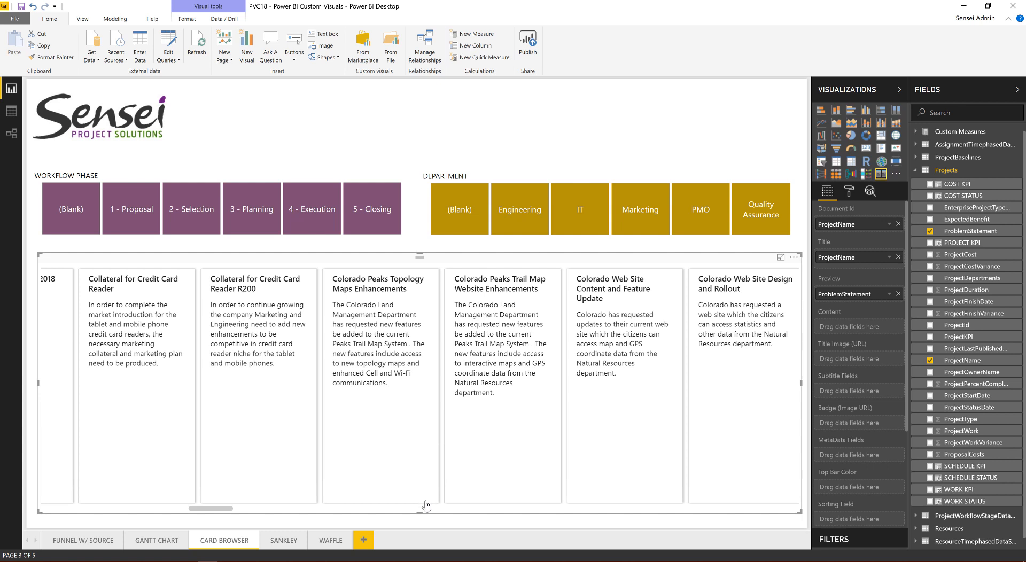
left_click_drag(421, 513, 421, 512)
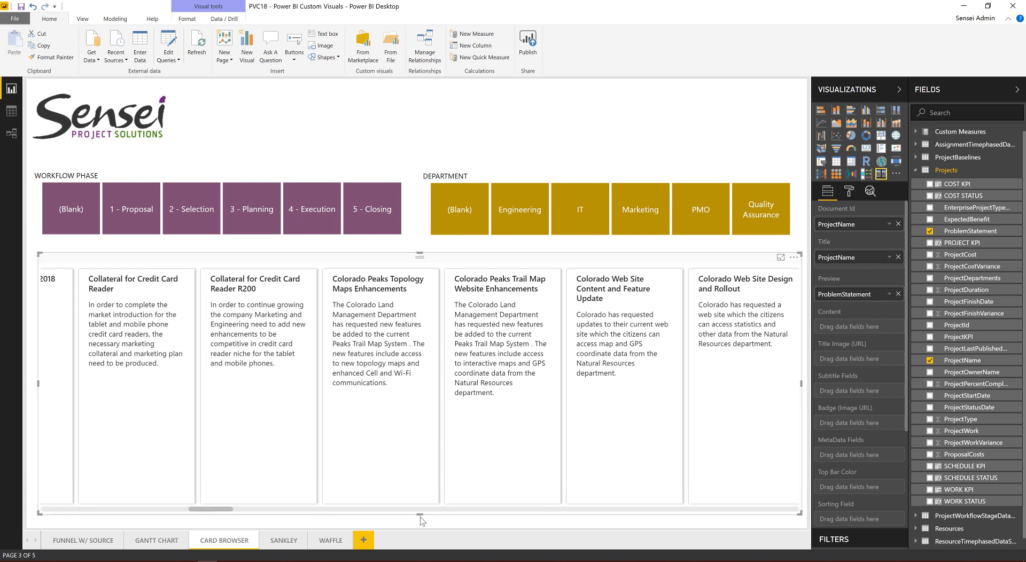
left_click(431, 462)
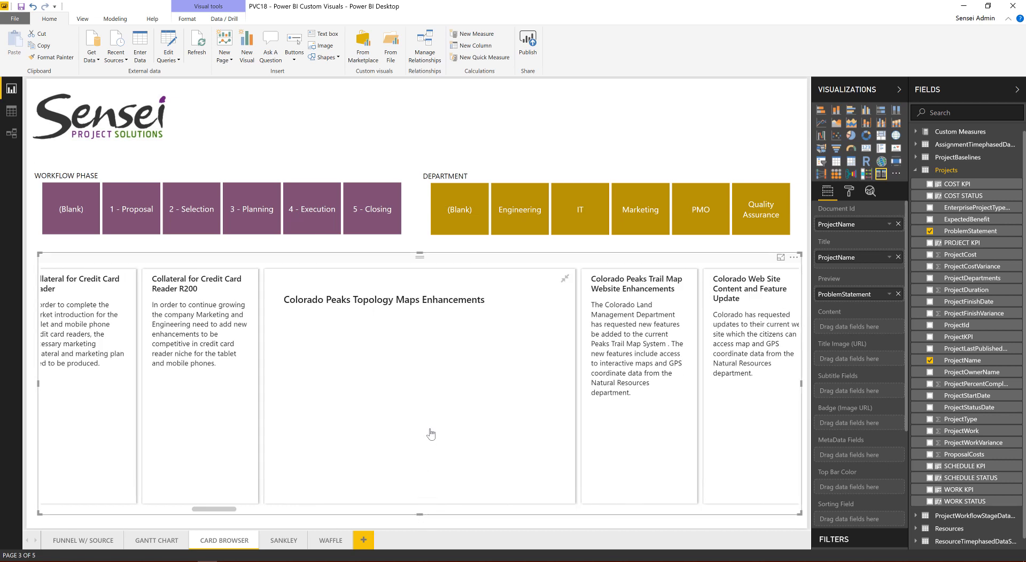
left_click_drag(579, 515, 558, 383)
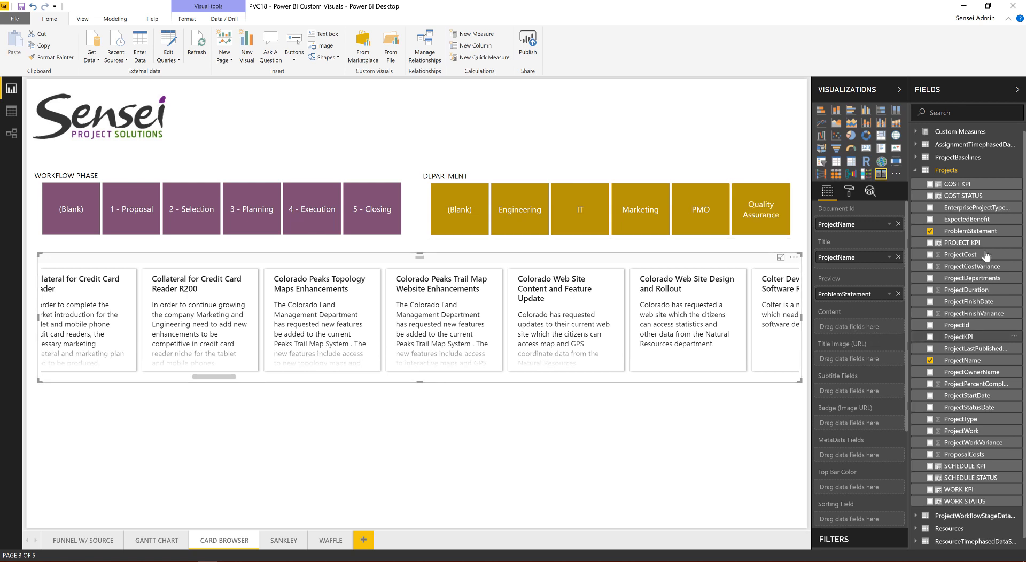
- Assign ProblemStatement as the Content field of the card visual
left_click_drag(980, 234, 891, 328)
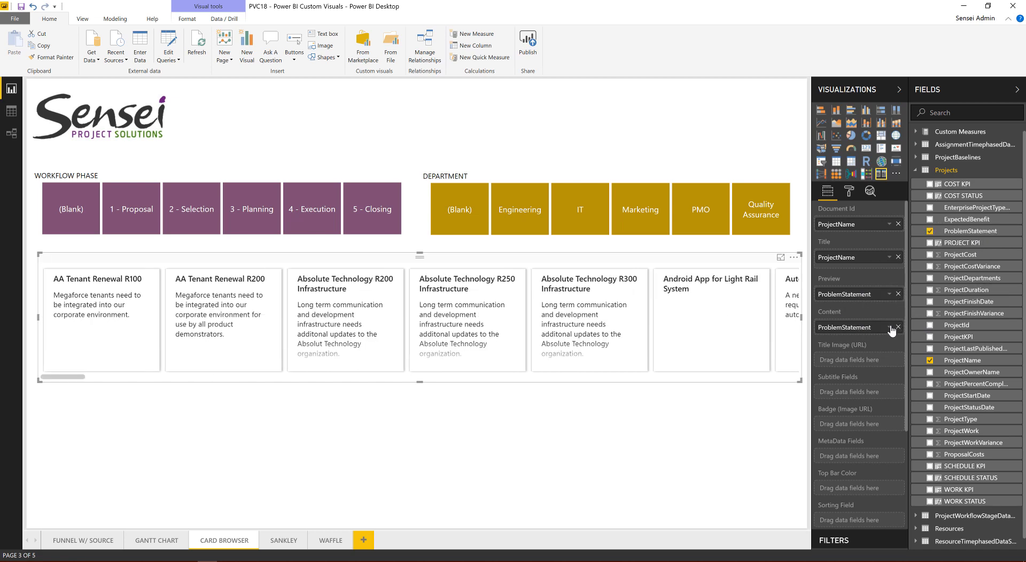
scroll(548, 342, "right", 15)
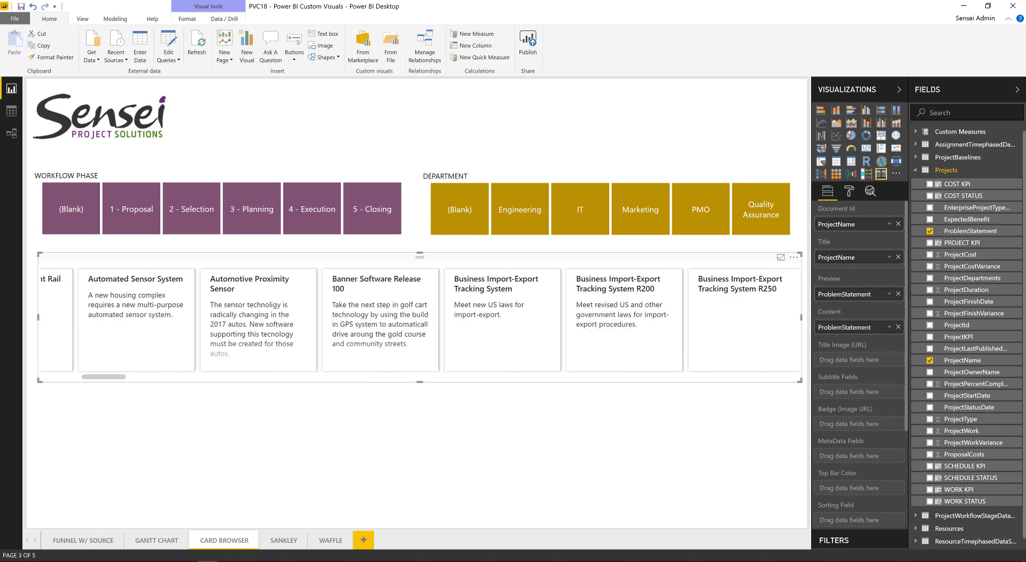
scroll(548, 342, "left", 1)
scroll(420, 320, "right", 6)
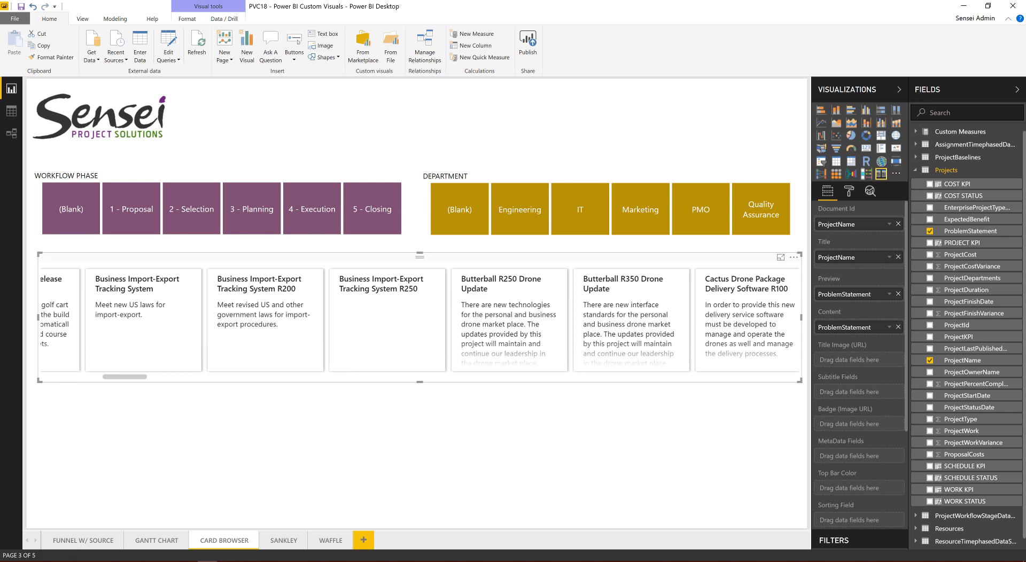
- Expand the Butterball R250 Drone Update and Cactus Drone Package Delivery Software R100 cards, and stretch the card visual back down to the page's lower edge
left_click(510, 320)
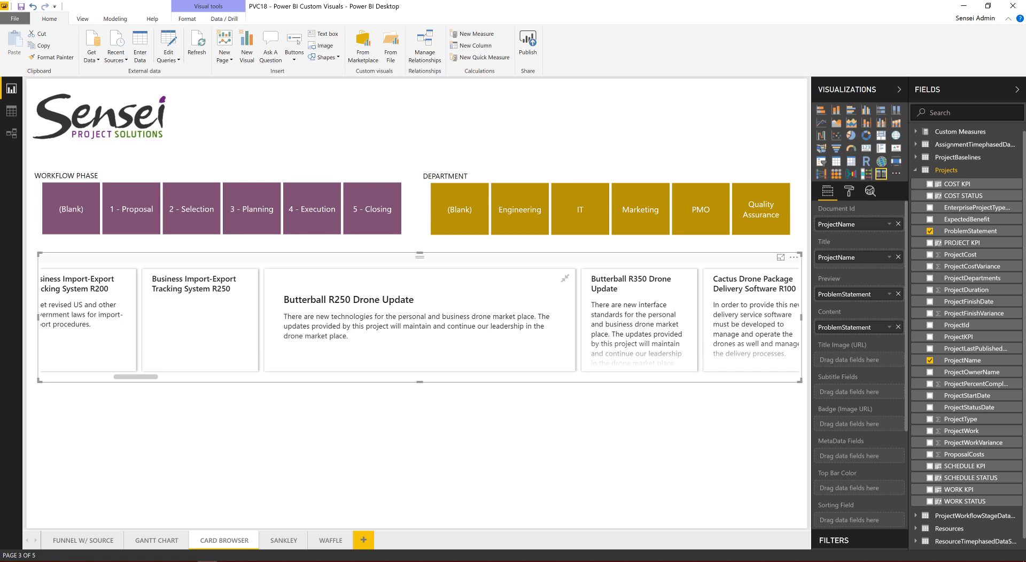
left_click(565, 278)
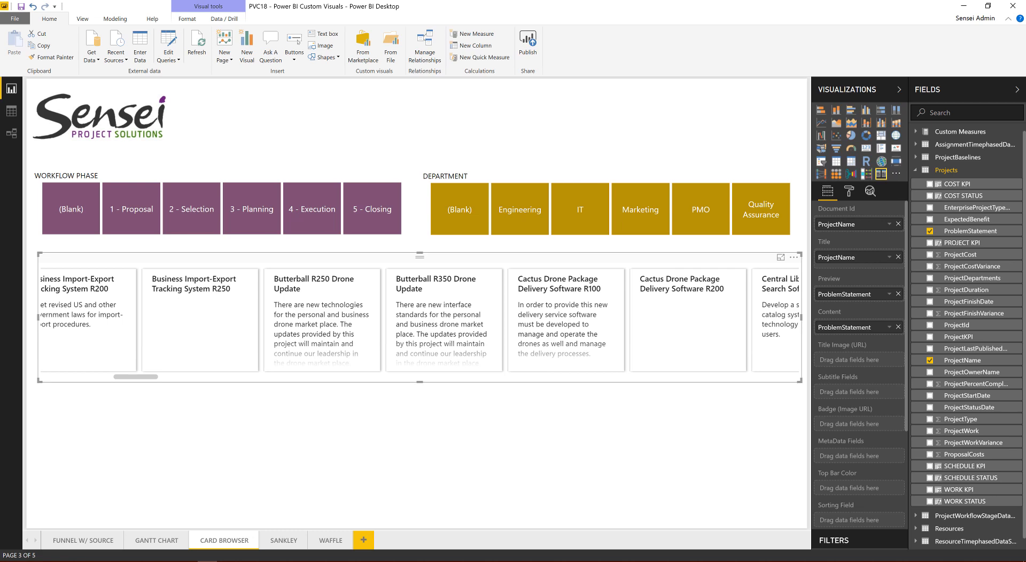
left_click(565, 315)
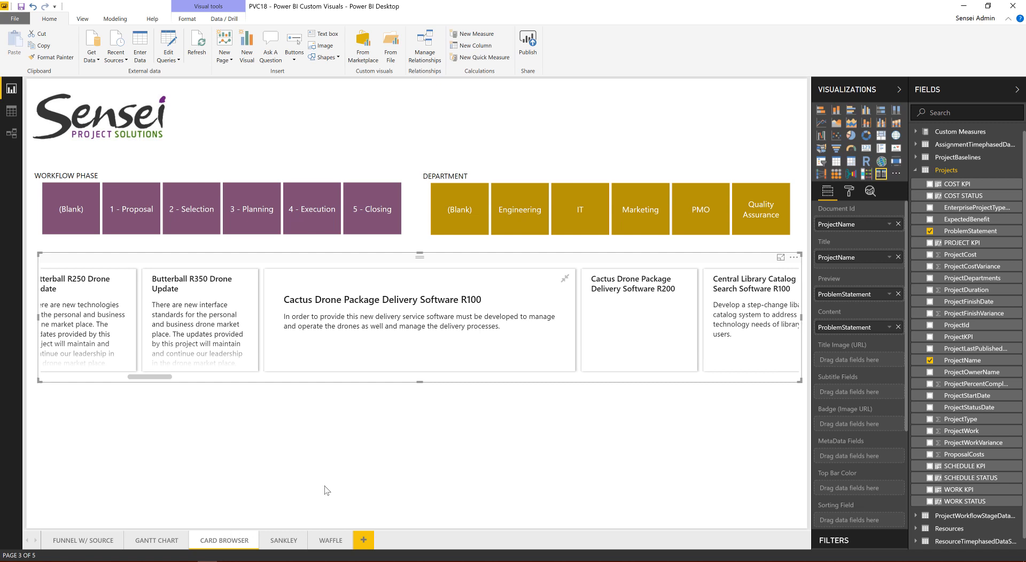
left_click_drag(419, 381, 404, 531)
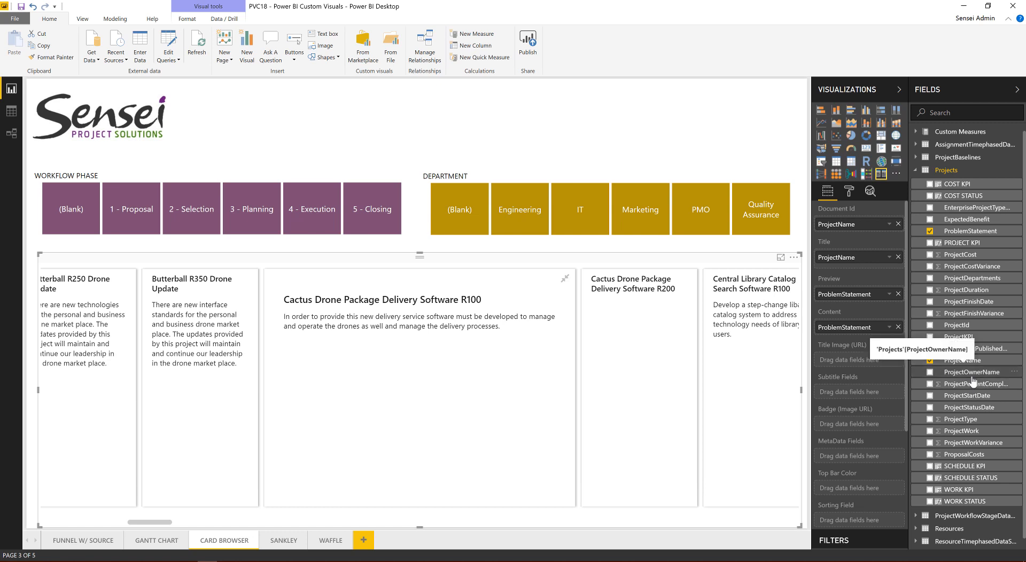
- Assign ProjectOwnerName as the card visual's Subtitle field and PROJECT KPI as its Badge image
left_click_drag(973, 381, 889, 399)
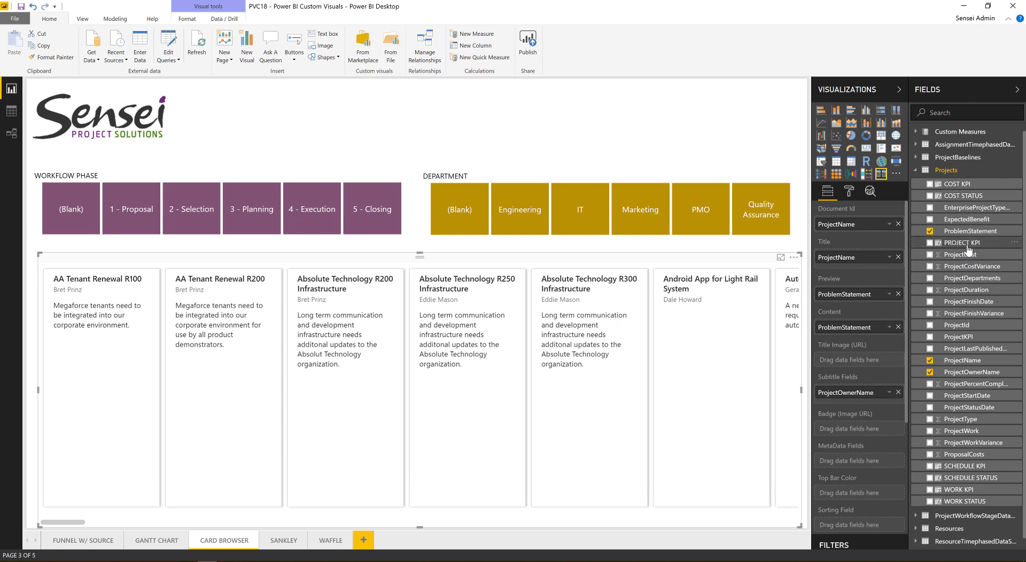
left_click_drag(968, 249, 858, 426)
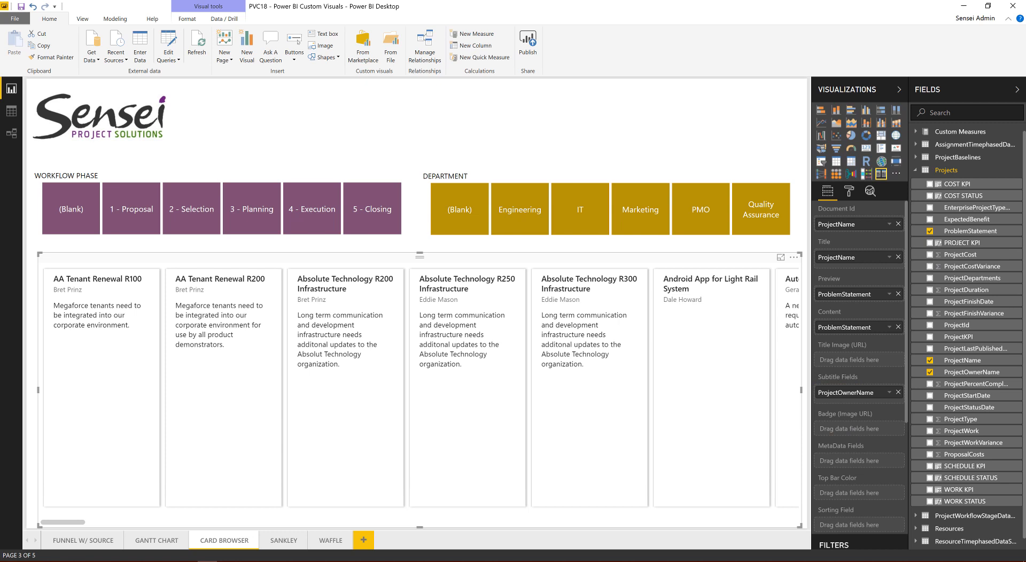
left_click_drag(965, 246, 878, 430)
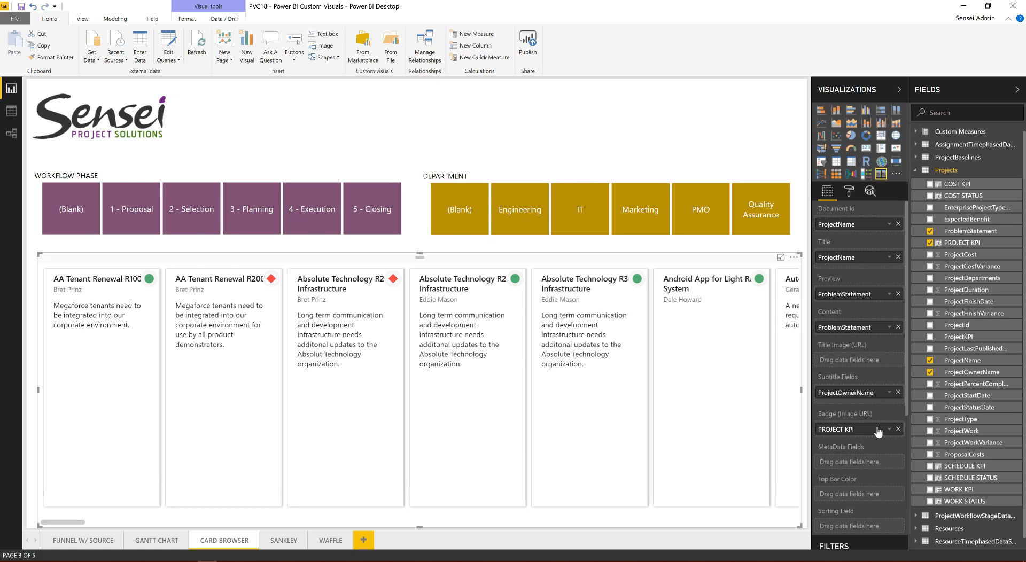
scroll(420, 387, "right", 10)
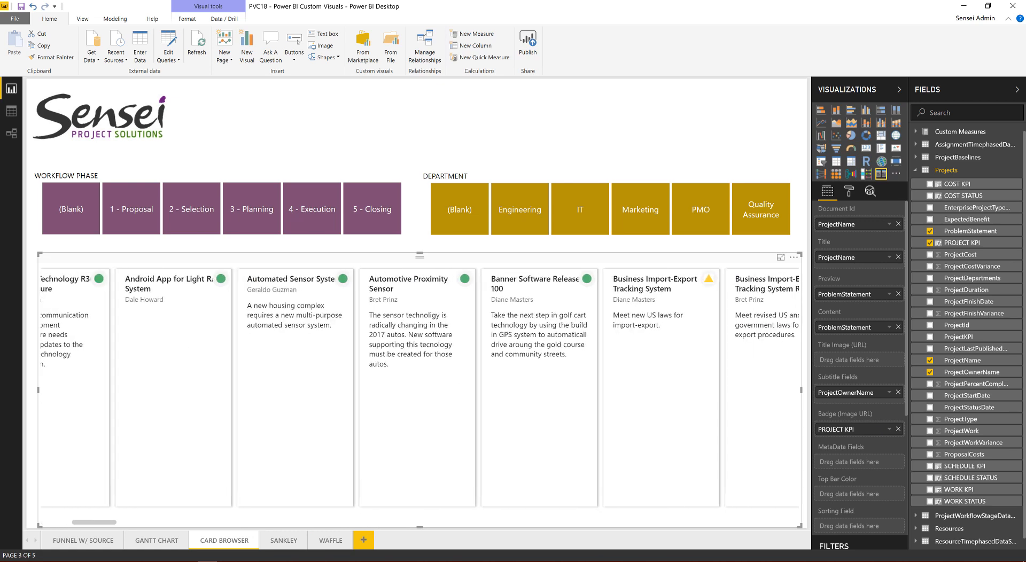
- Examine the full PROJECT KPI formula and the expanded CIE Champion Software Development R100 card
left_click(971, 243)
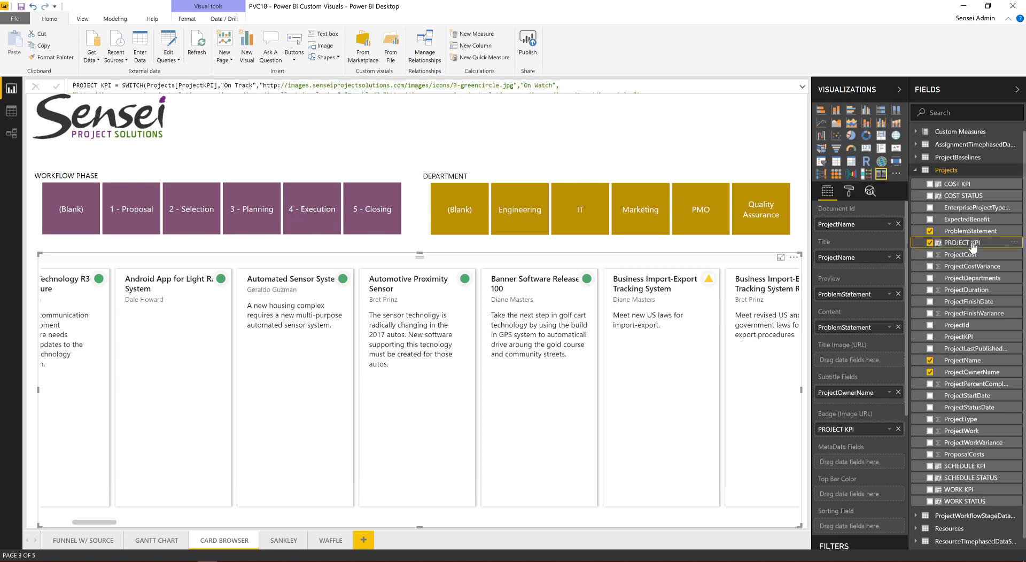
left_click(802, 86)
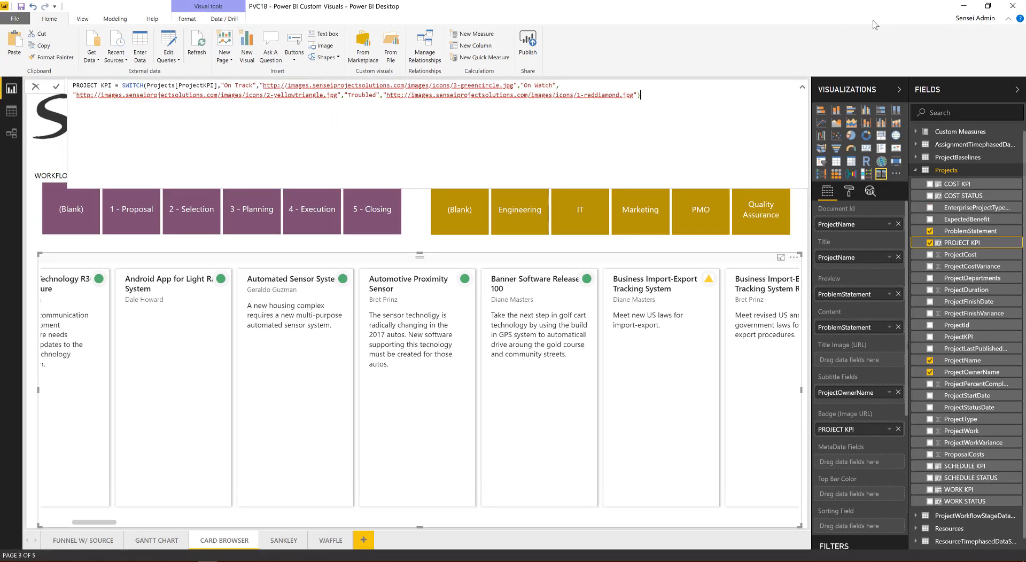
left_click(803, 89)
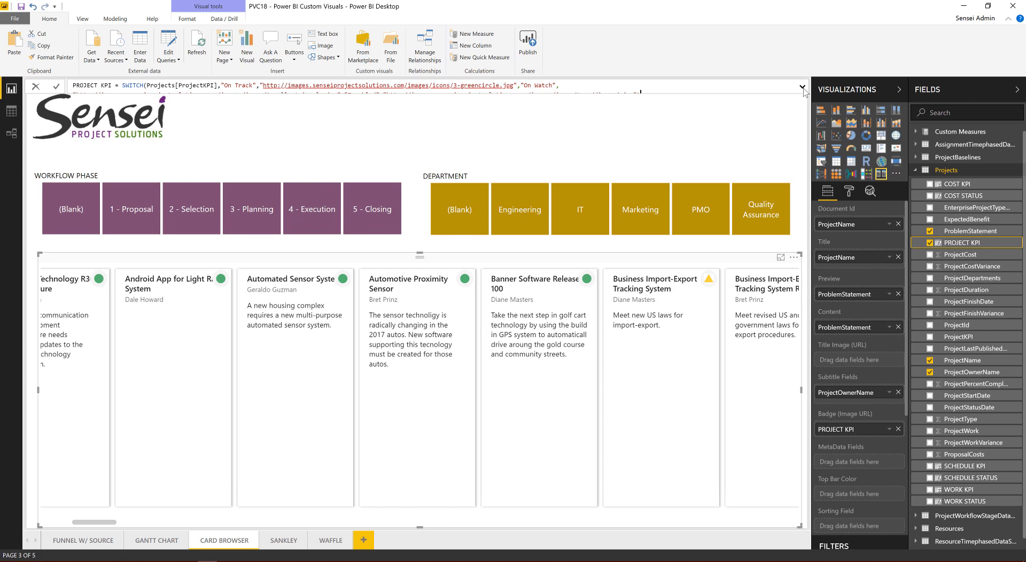
scroll(419, 390, "right", 15)
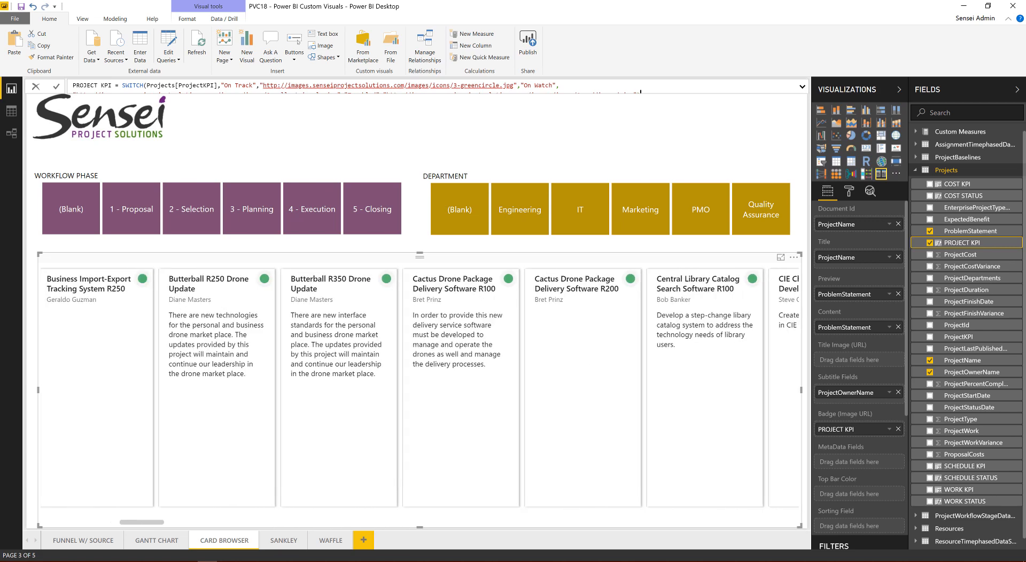
scroll(419, 388, "right", 7)
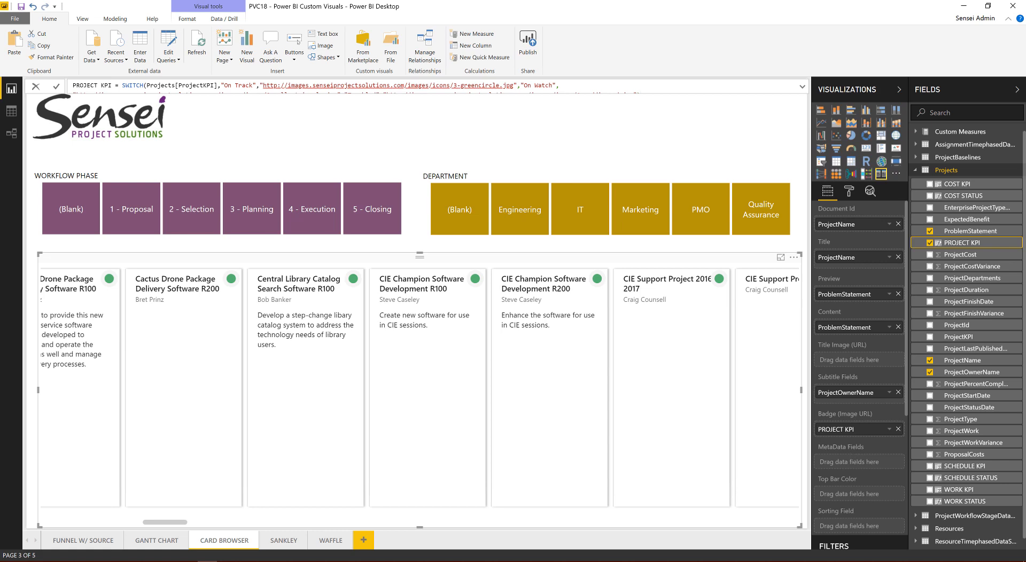
left_click(427, 363)
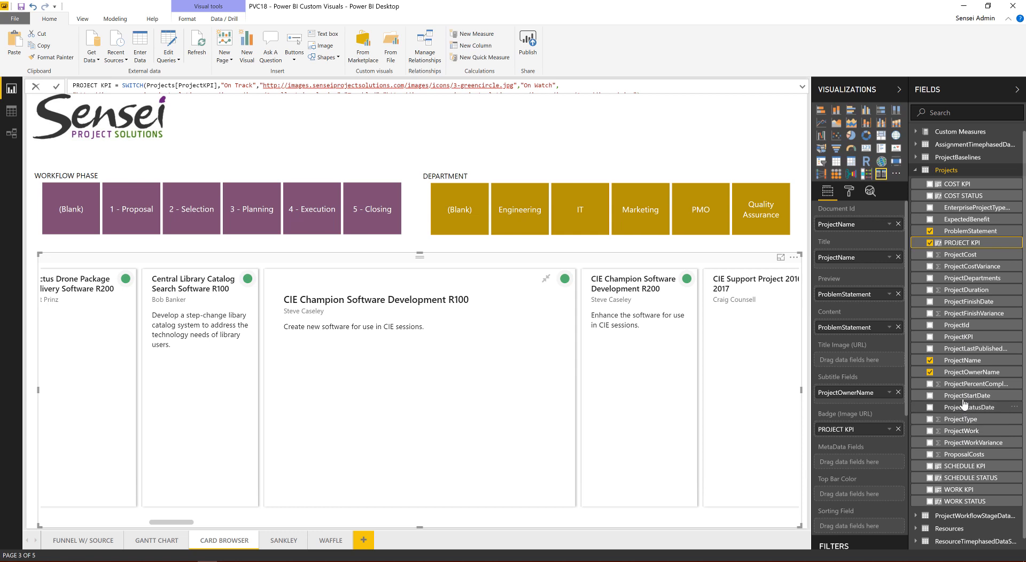
- Add ProjectStartDate and ProjectFinishDate as MetaData fields of the card visual, using the plain dates instead of the Date Hierarchy
left_click_drag(965, 402, 877, 462)
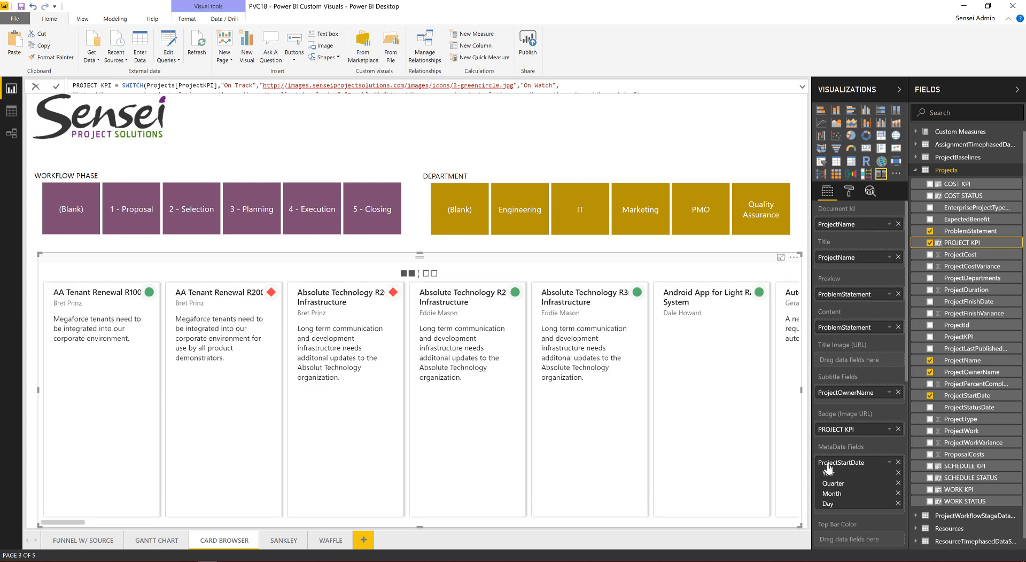
left_click(890, 464)
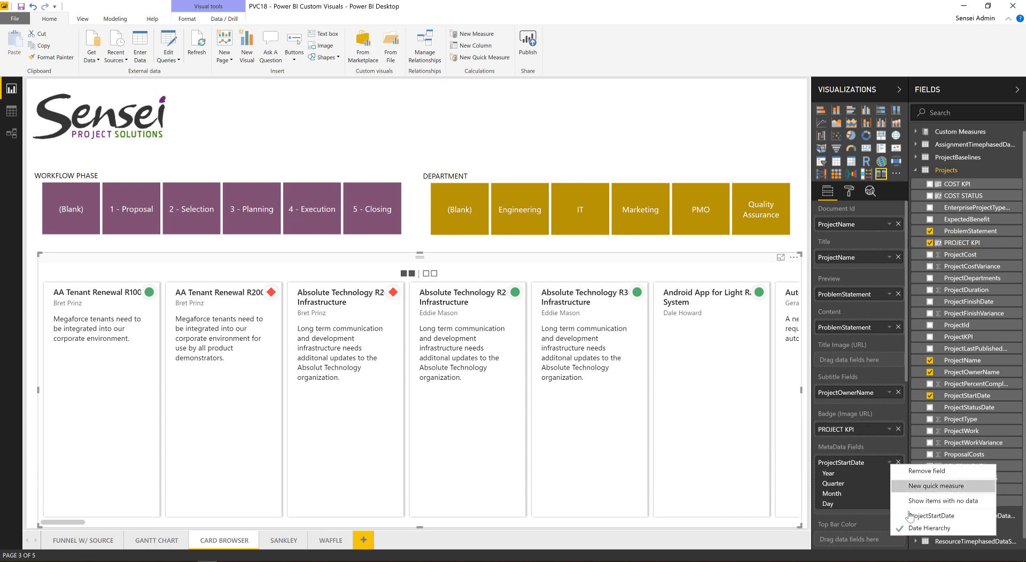
left_click(909, 517)
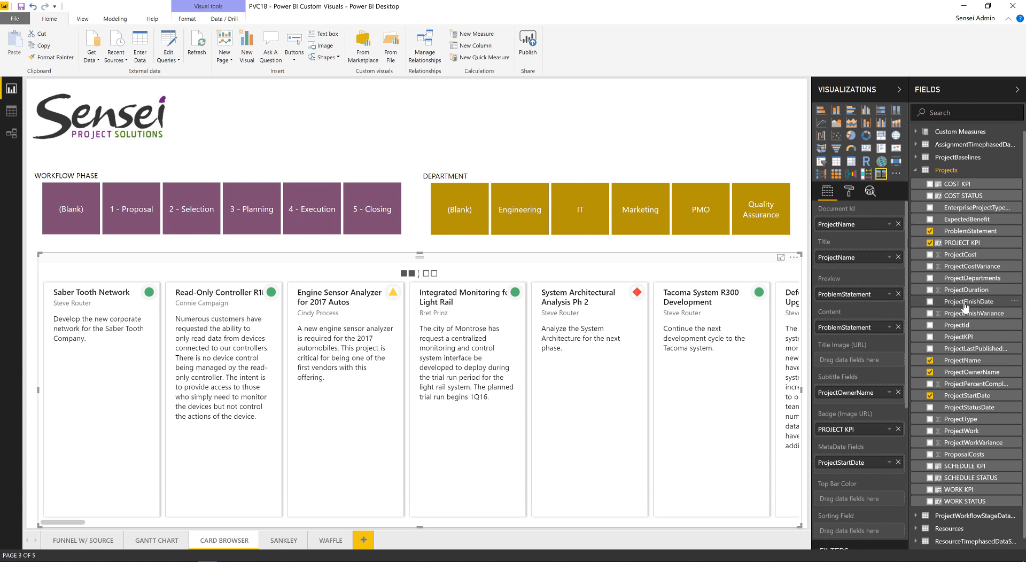
left_click_drag(965, 302, 864, 466)
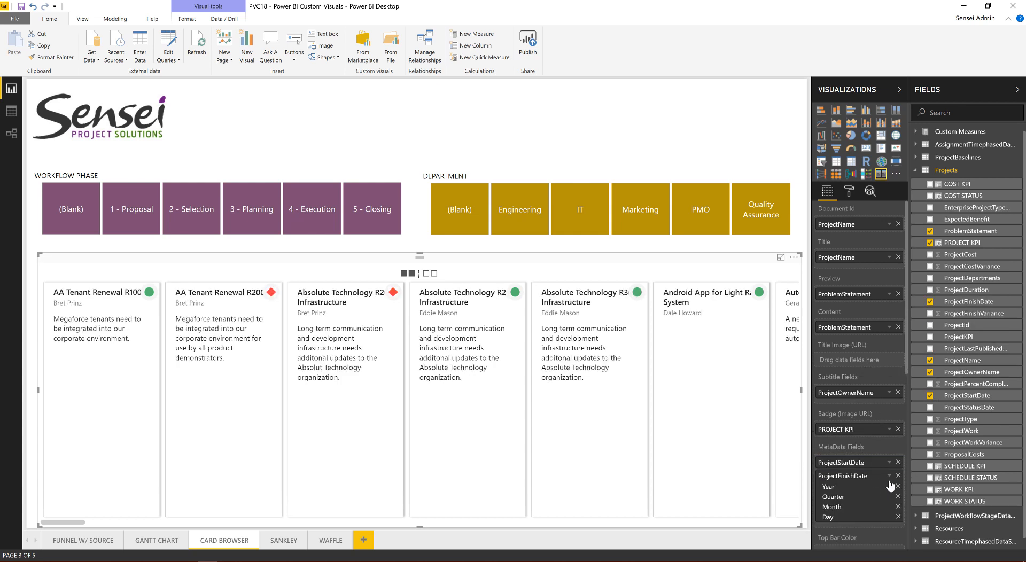
left_click(889, 476)
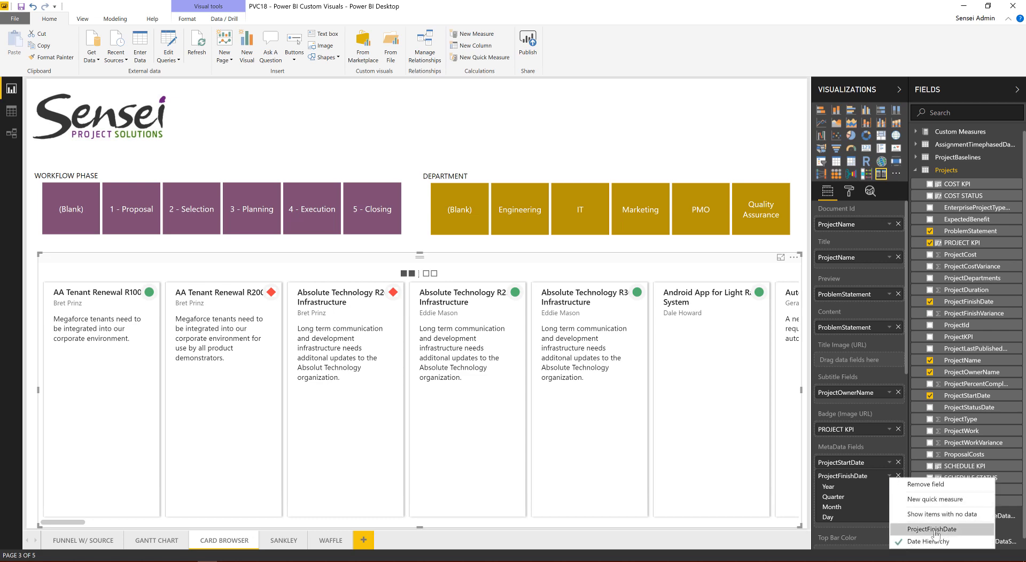
left_click(935, 530)
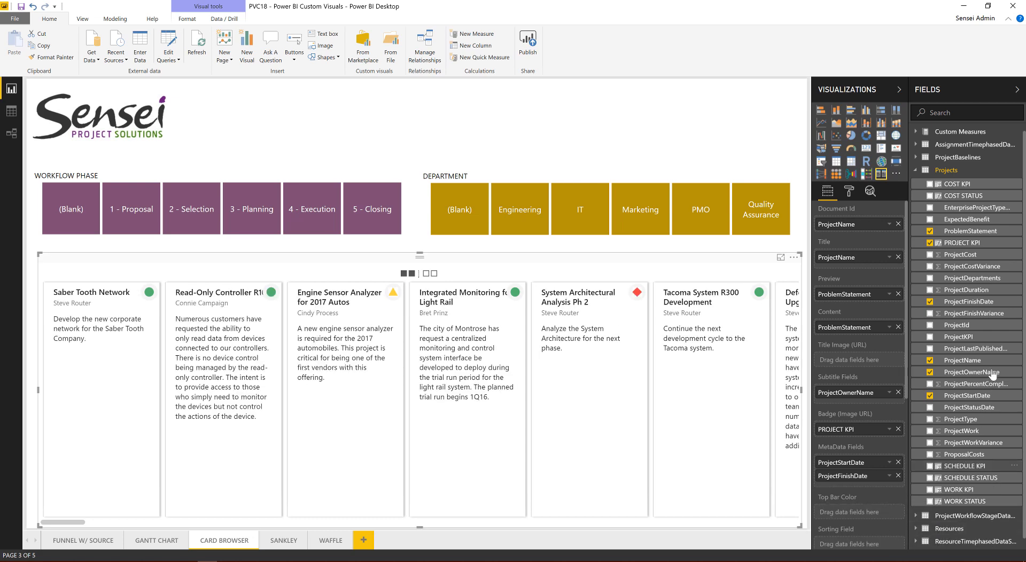
scroll(982, 367, "down", 1)
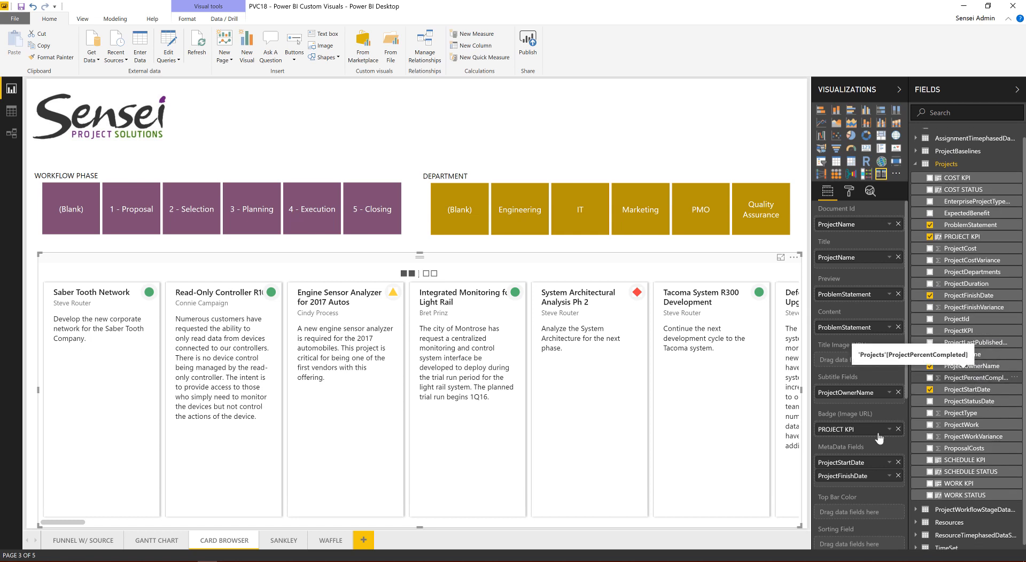
- Add ProjectPercentCompleted and EnterpriseProjectTypeName as further MetaData fields of the card visual
left_click_drag(977, 380, 871, 487)
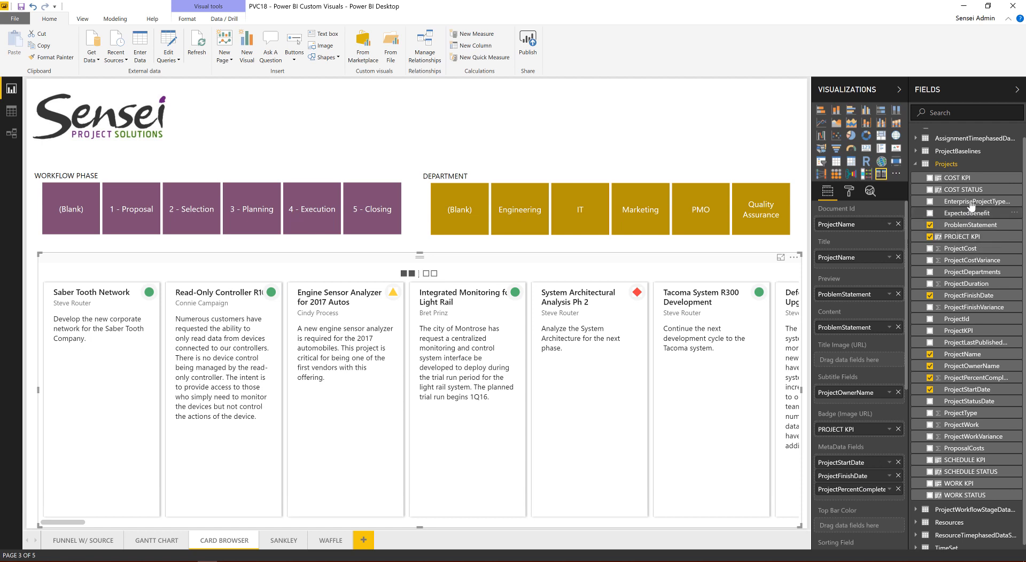
left_click_drag(971, 206, 879, 495)
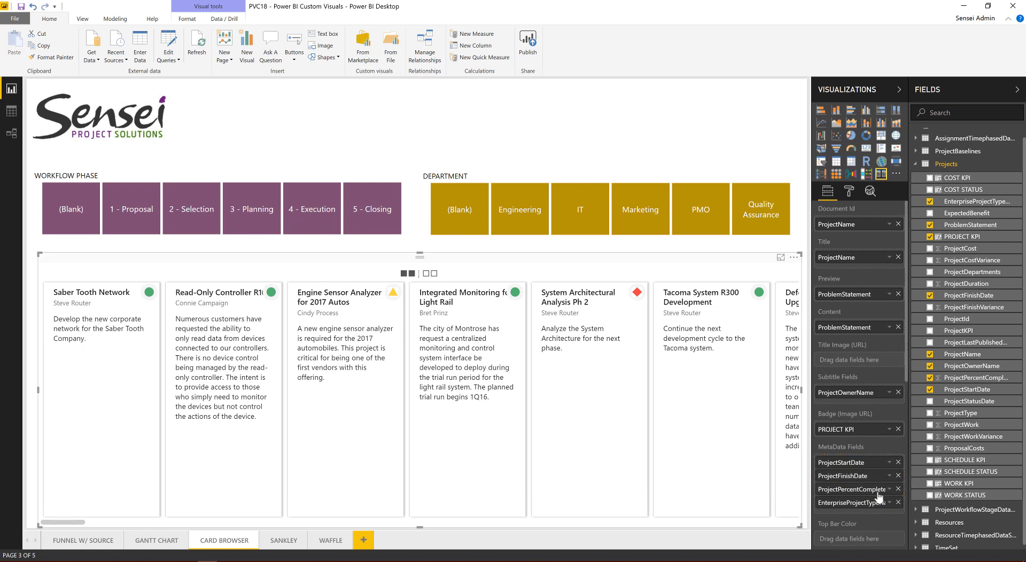
- Browse along the project cards and expand the Absolute Technology R200 Infrastructure card to read its metadata, then collapse it
scroll(419, 400, "right", 16)
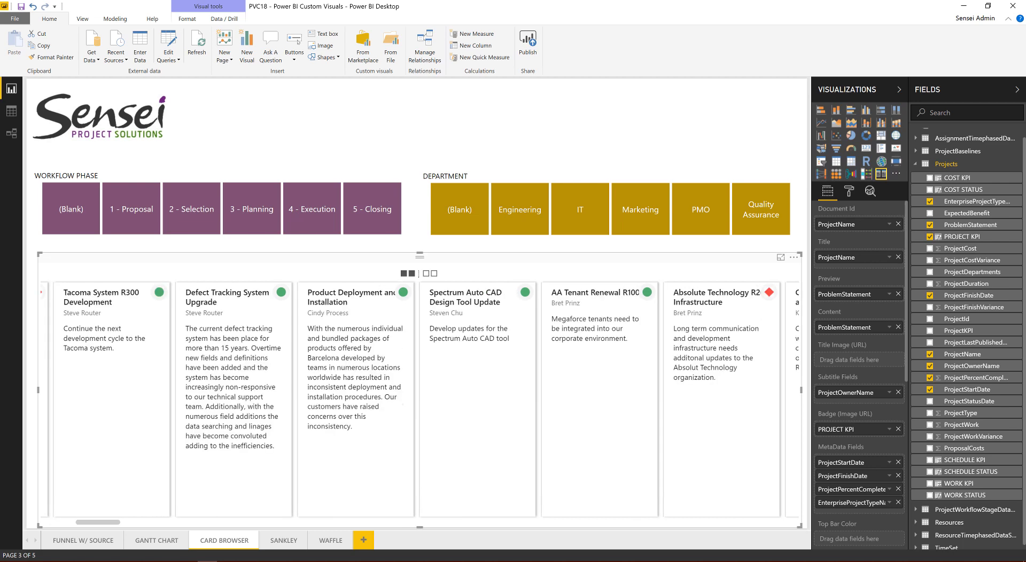
scroll(393, 429, "right", 2)
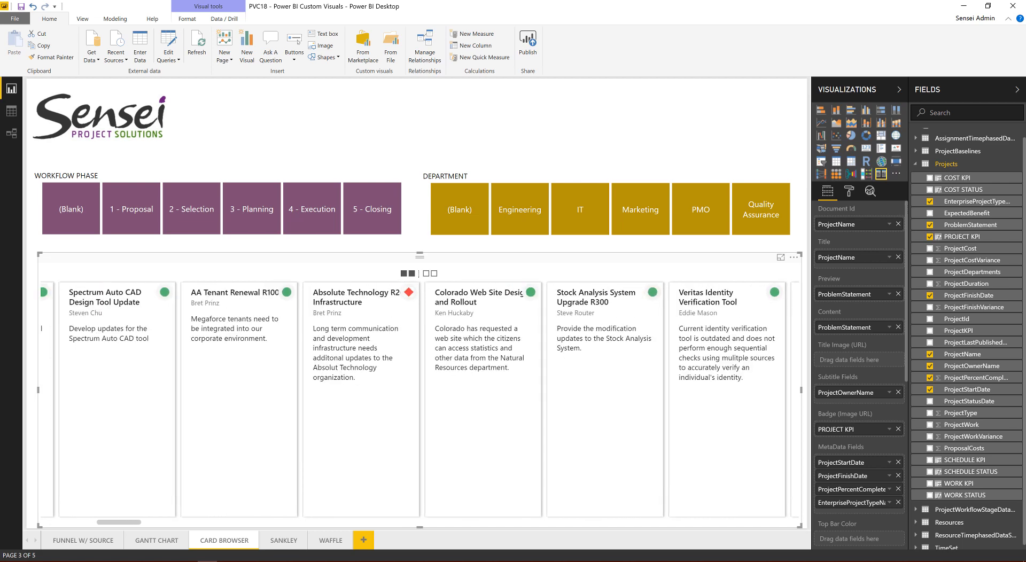
left_click(361, 385)
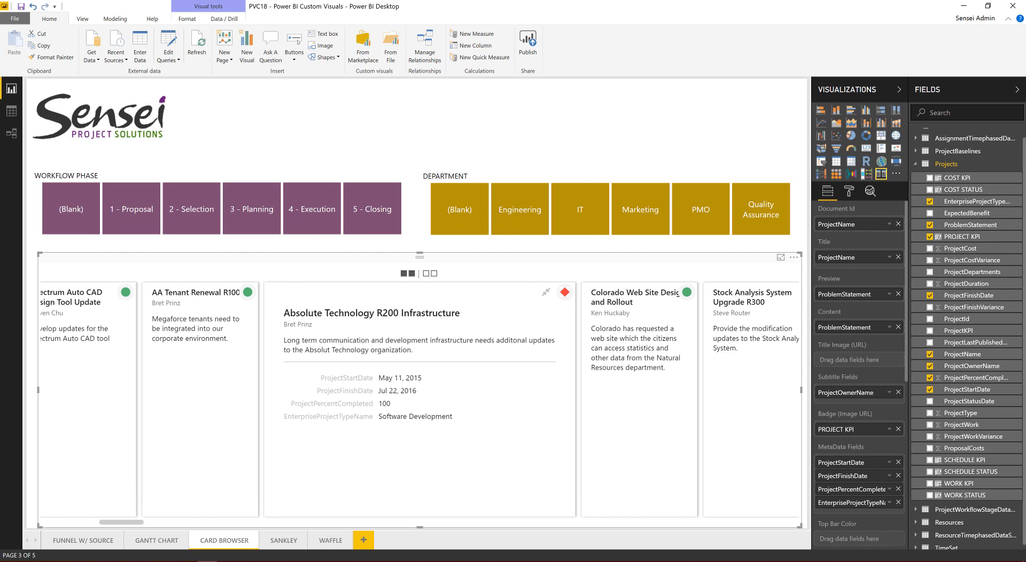
left_click(545, 293)
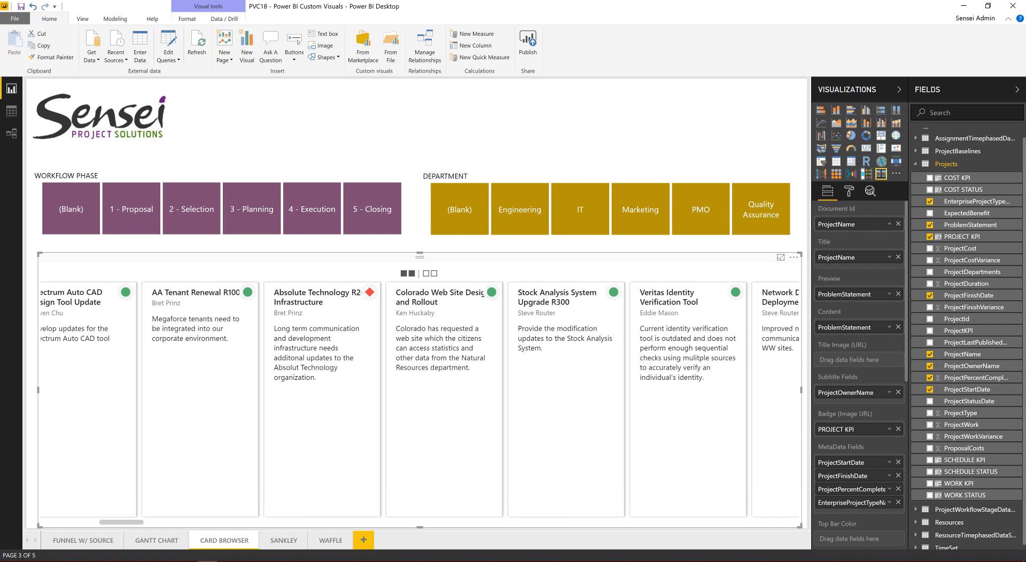
key("alt+Tab")
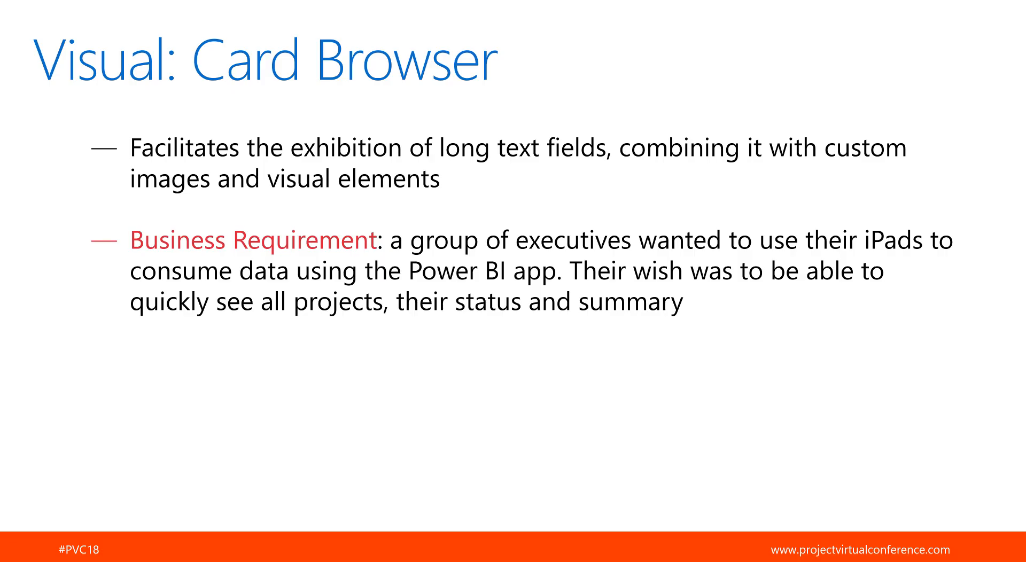
key("Right")
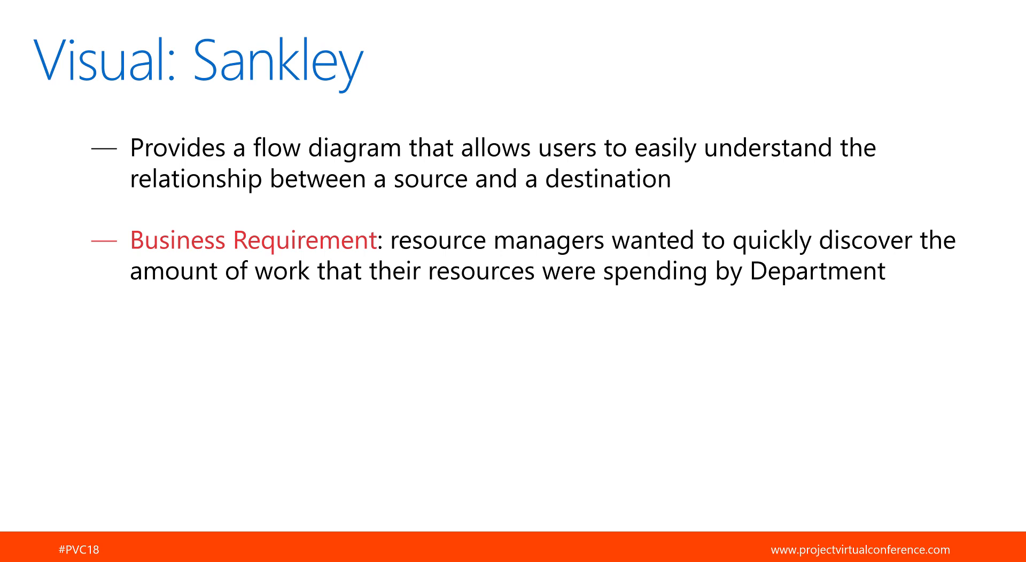
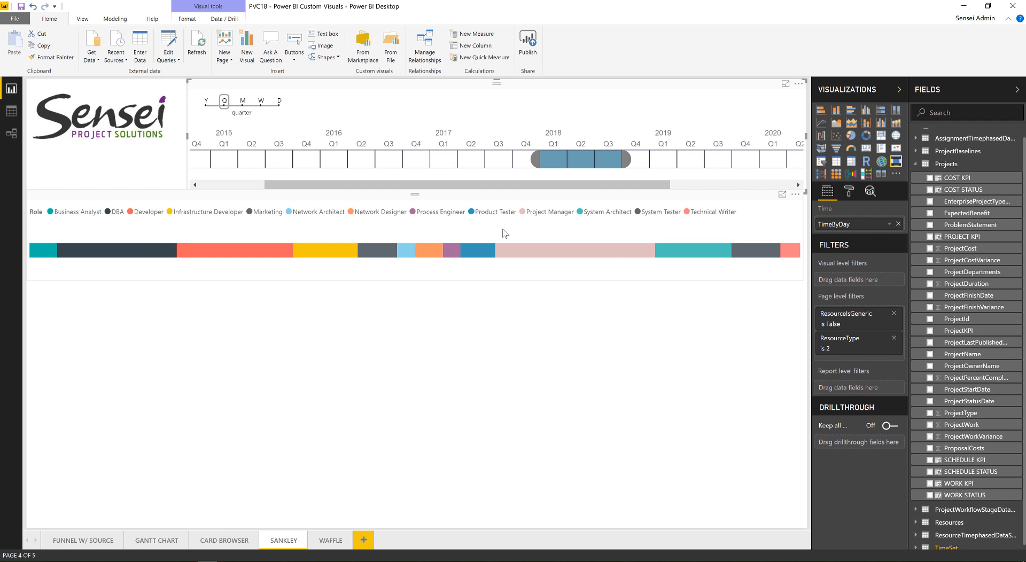
- Add a Sankey visual to the SANKLEY page and stretch it from just below the role bar to the page's lower edge
left_click(312, 329)
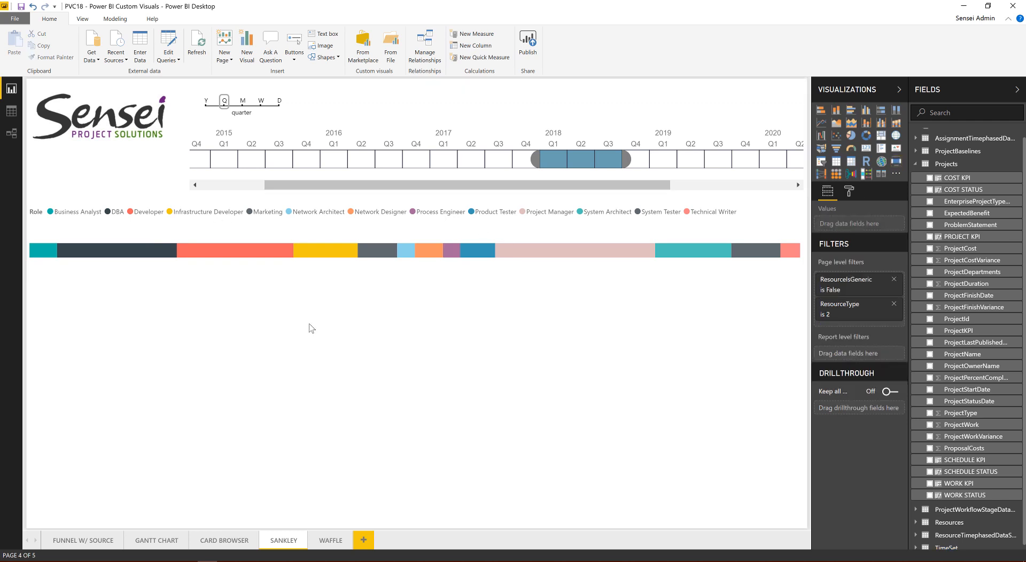
left_click(818, 178)
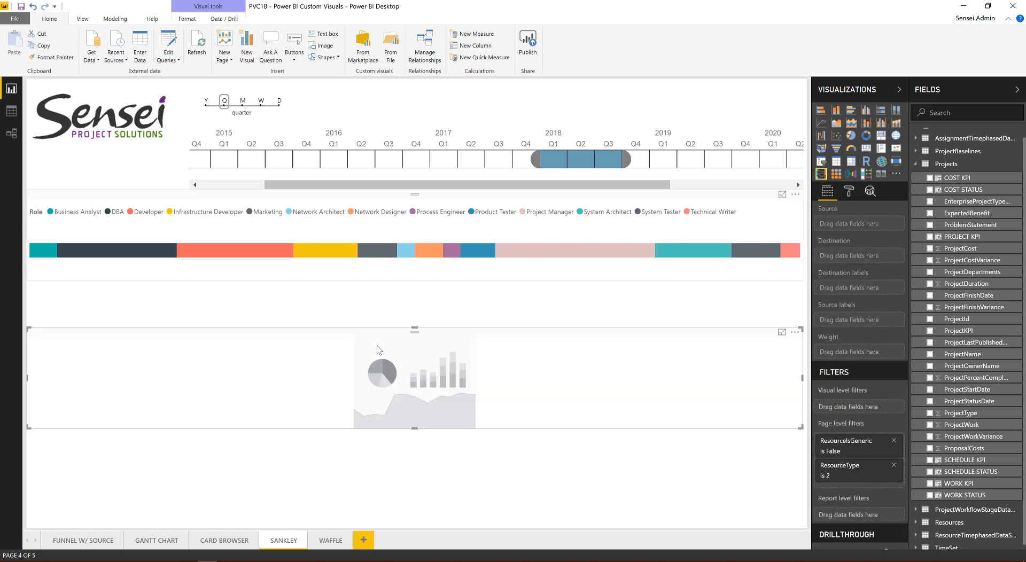
left_click_drag(413, 328, 432, 274)
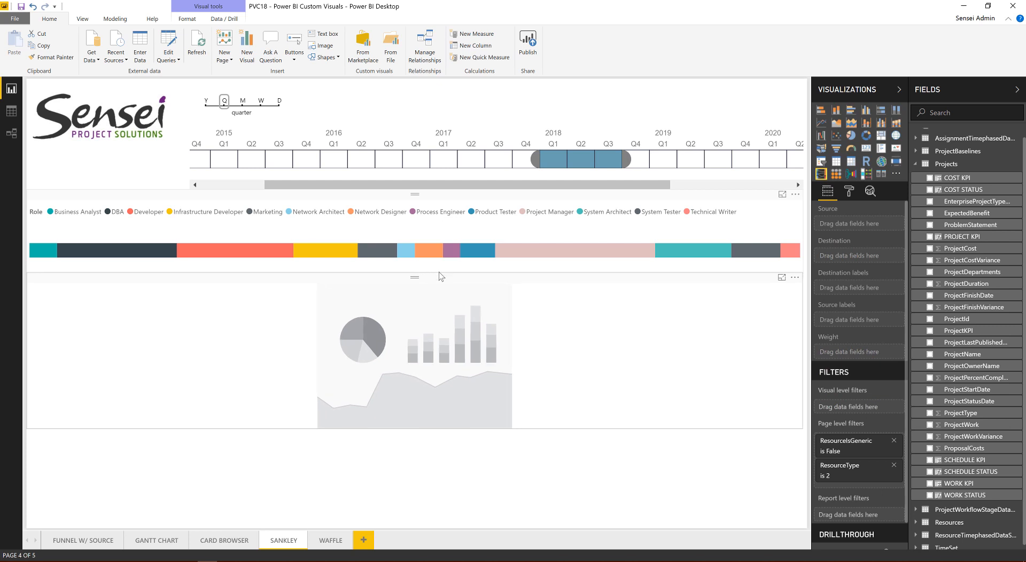
left_click(426, 435)
left_click(417, 430)
left_click_drag(415, 429, 417, 462)
left_click_drag(417, 512, 417, 530)
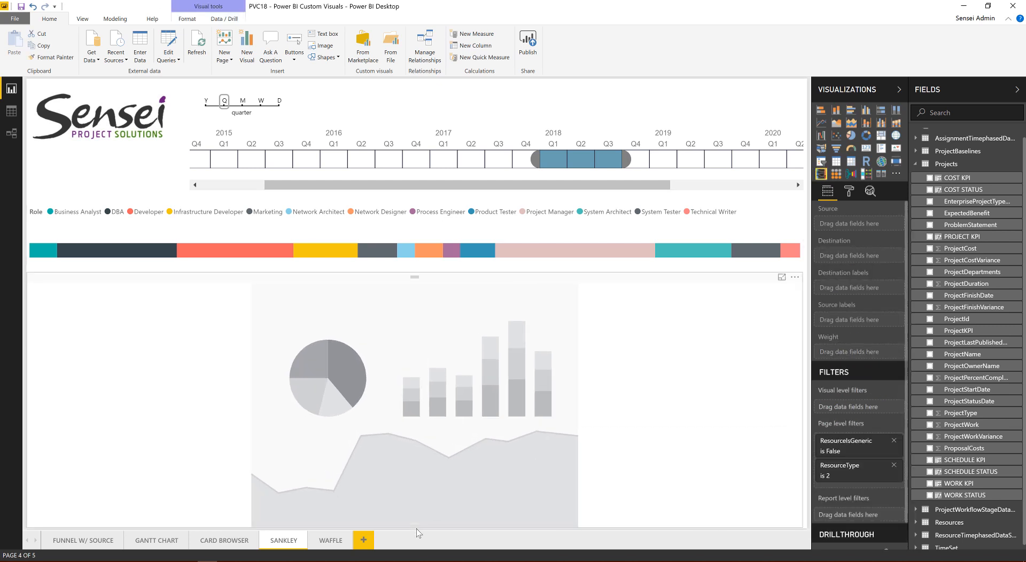
left_click(417, 530)
left_click(722, 318)
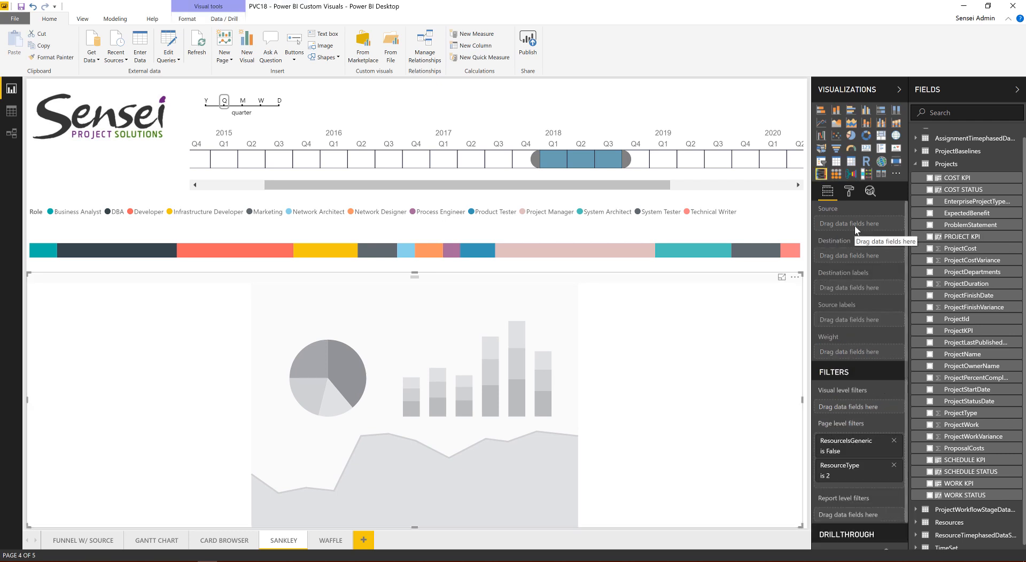
- Assign Role from the Resources table as the Sankey's Source and ProjectDepartments from the Projects table as its Destination
left_click(917, 165)
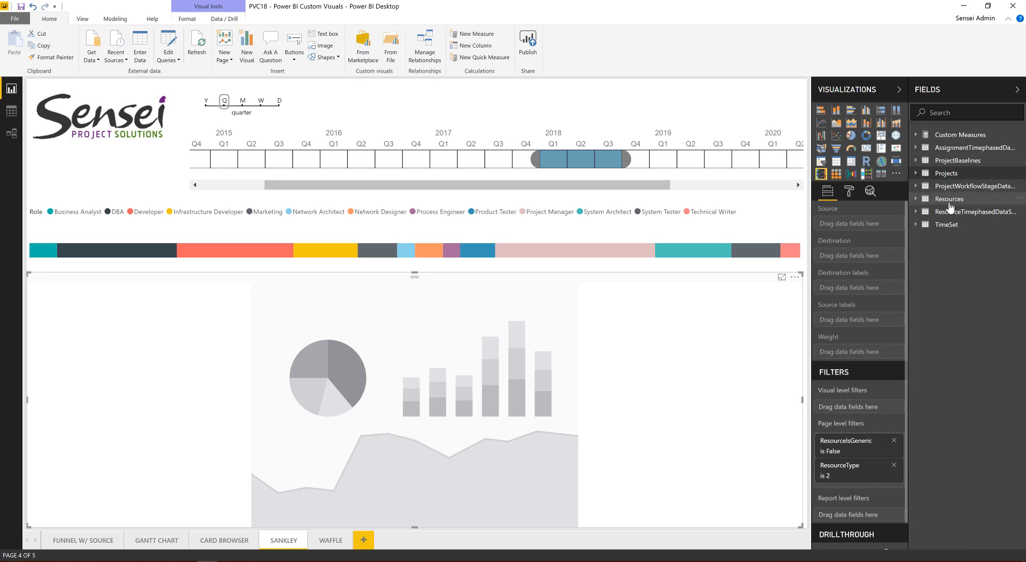
left_click(915, 200)
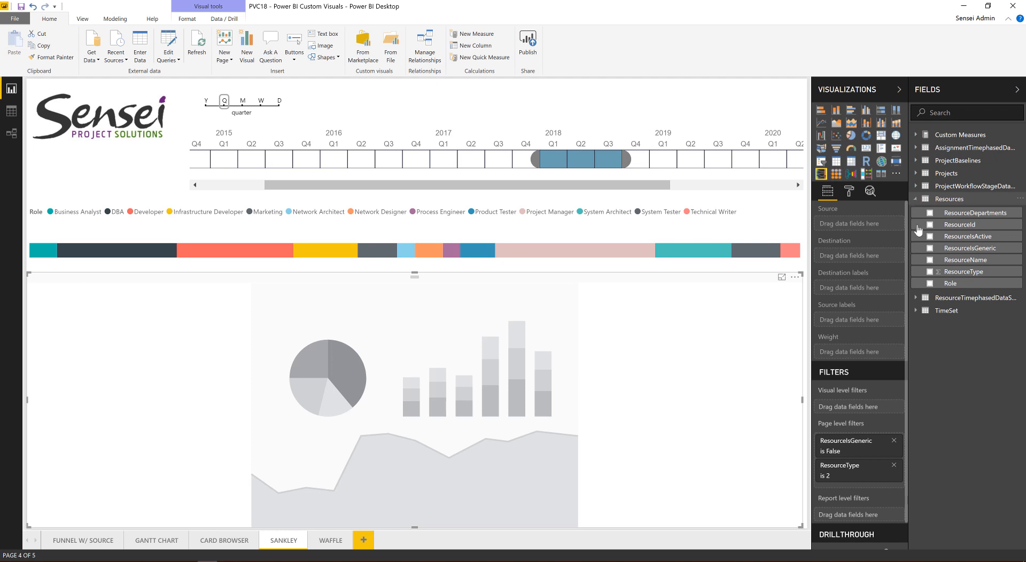
left_click_drag(958, 289, 857, 229)
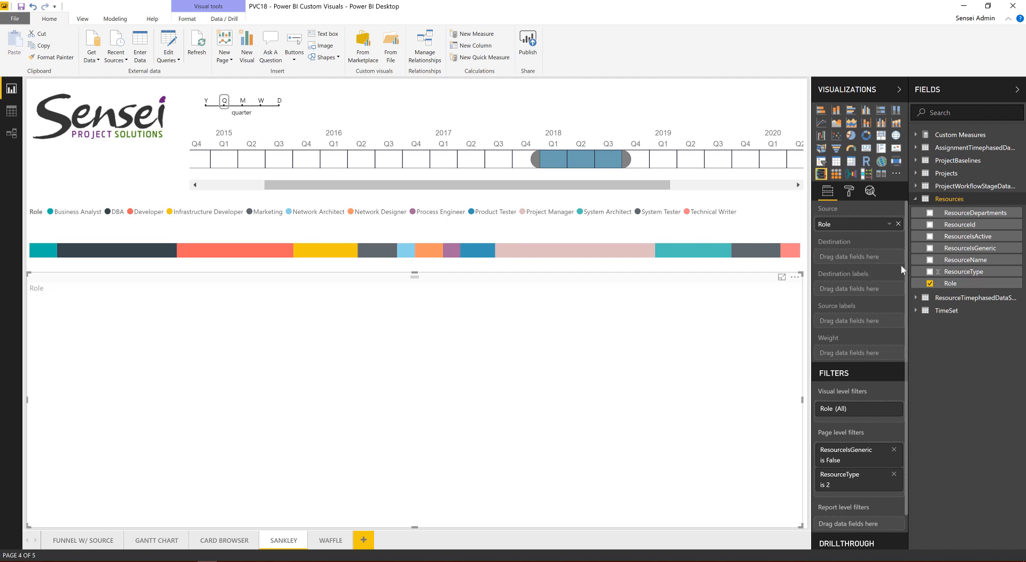
left_click(916, 199)
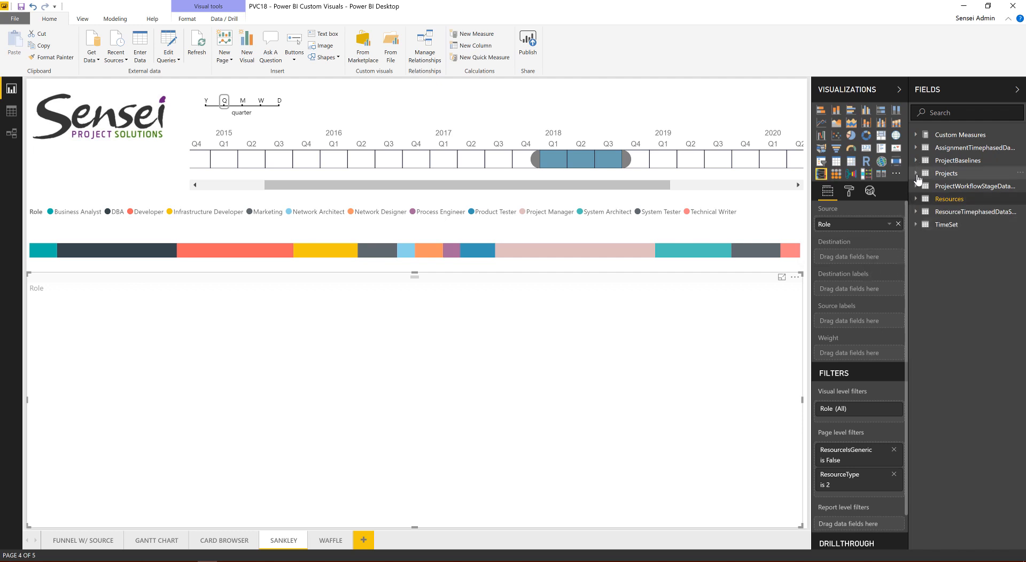
left_click(916, 174)
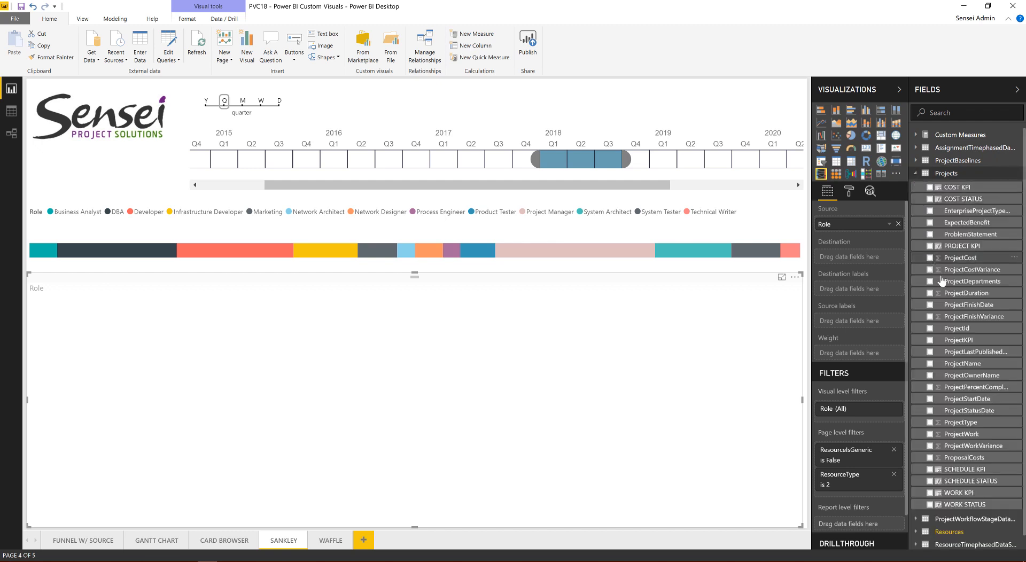
left_click_drag(940, 281, 856, 262)
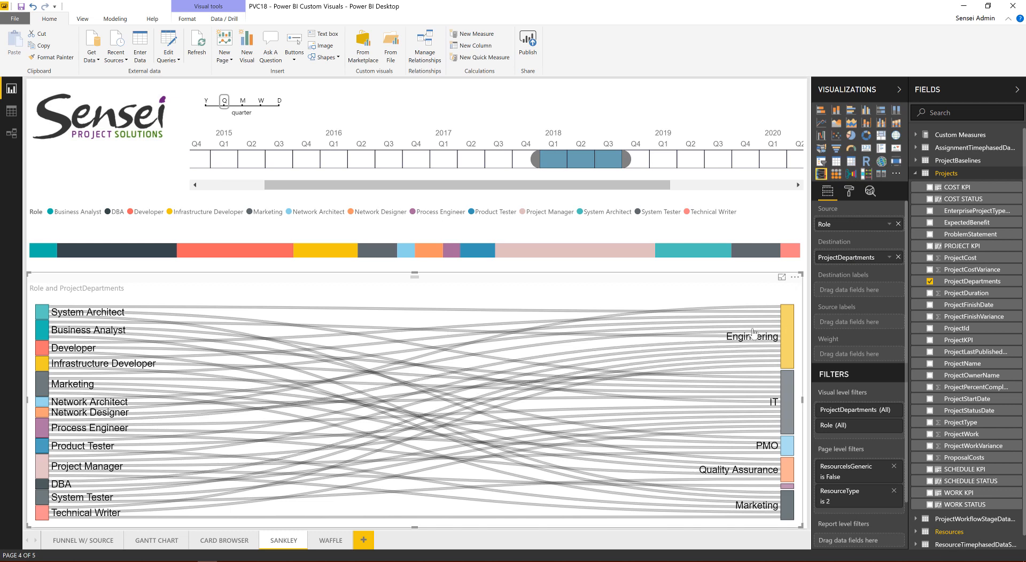
mouse_move(761, 323)
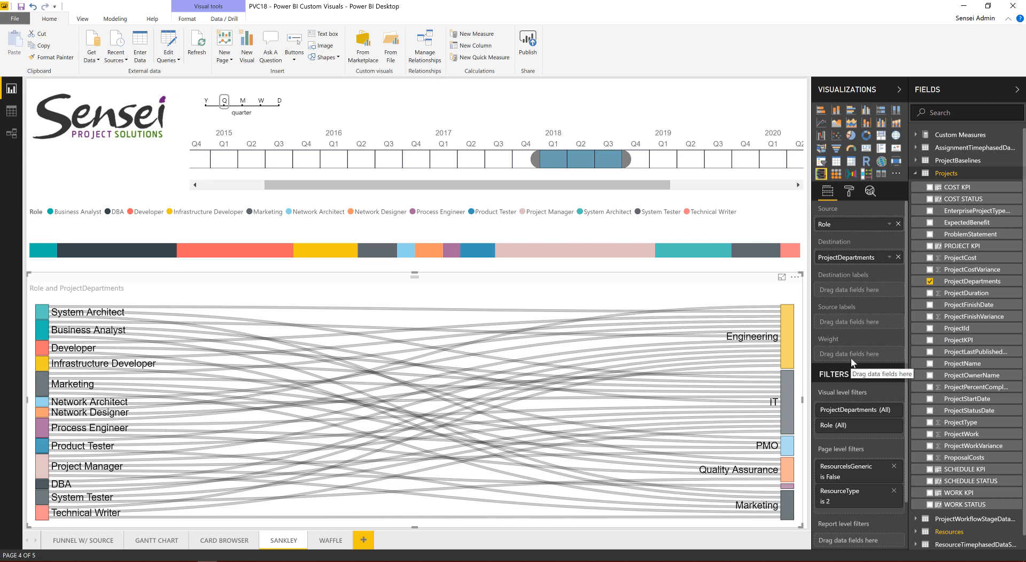
- Assign AssignmentWork from the assignment timephased data set as the Sankey's Weight
left_click(915, 172)
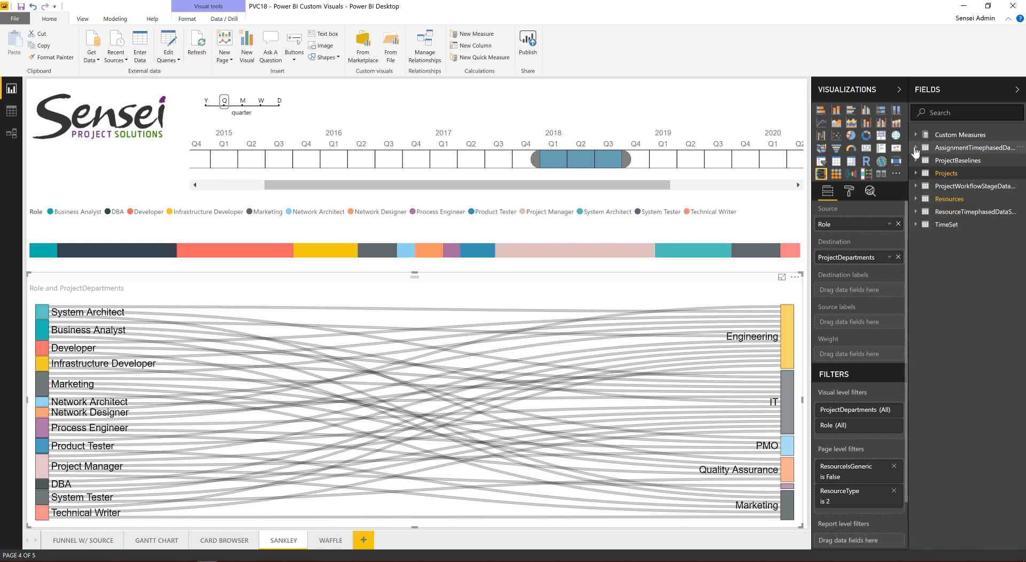
left_click(915, 149)
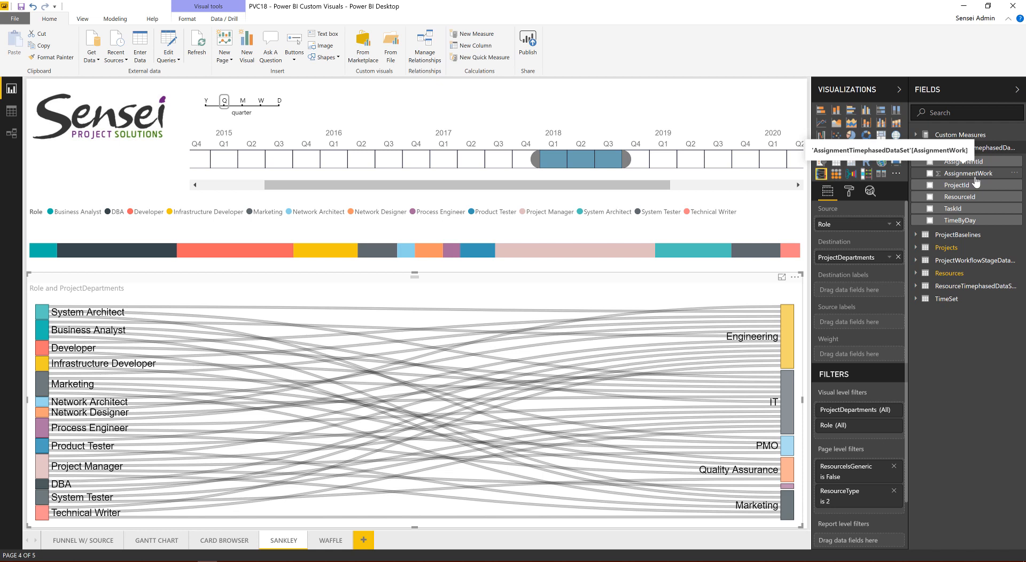
left_click_drag(975, 179, 887, 362)
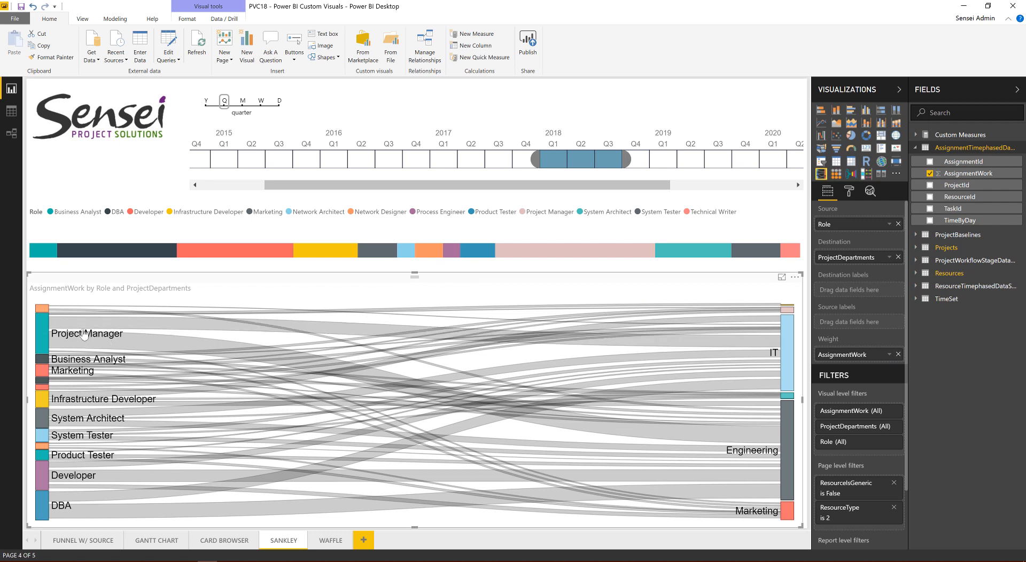
mouse_move(84, 330)
- Switch the timeline slicer to months and filter the page to July 2018
left_click(243, 105)
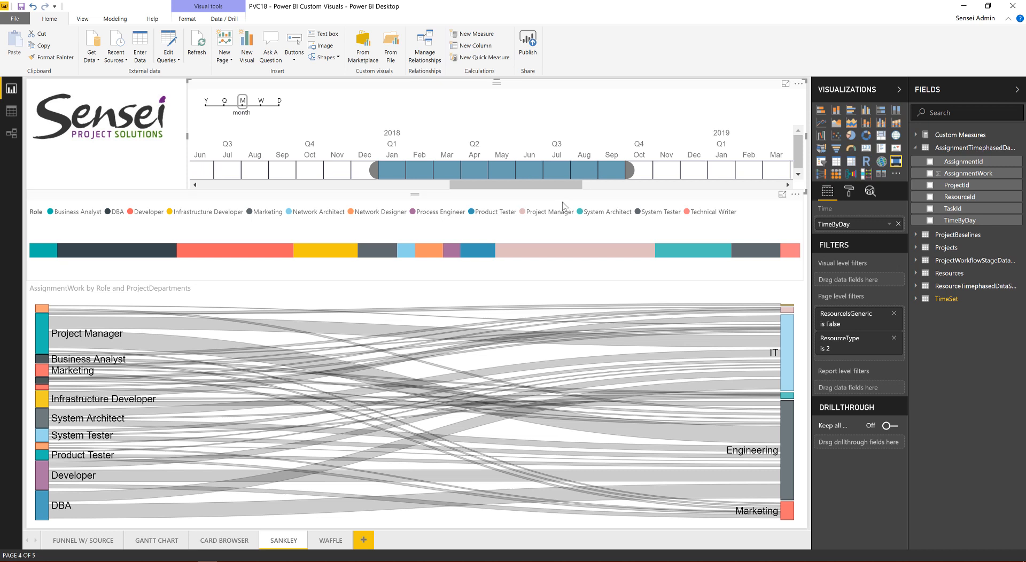
left_click(561, 174)
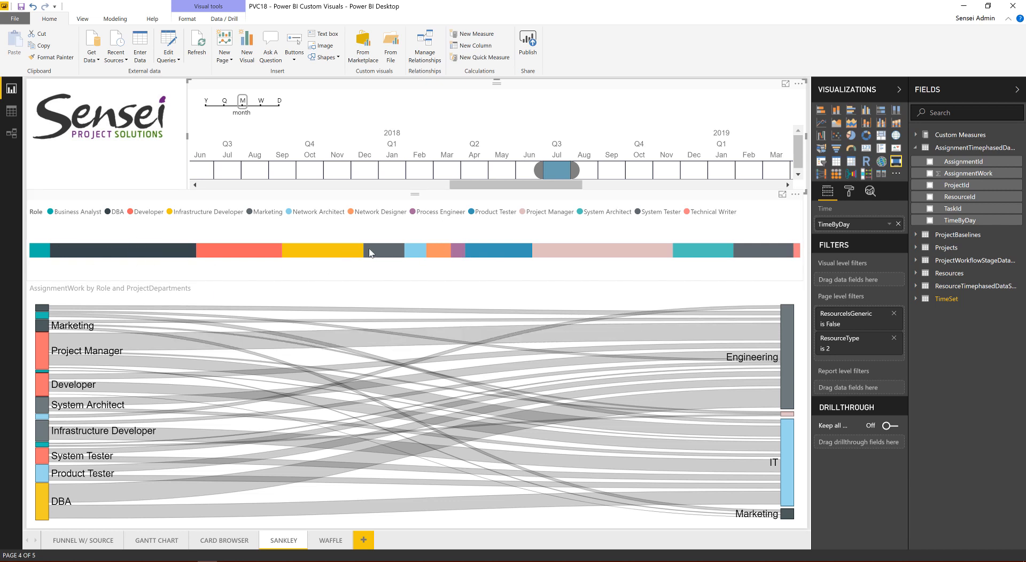
- Filter the Sankey to the Marketing, Infrastructure Developer and Developer roles together by selecting their segments in the role bar
mouse_move(386, 253)
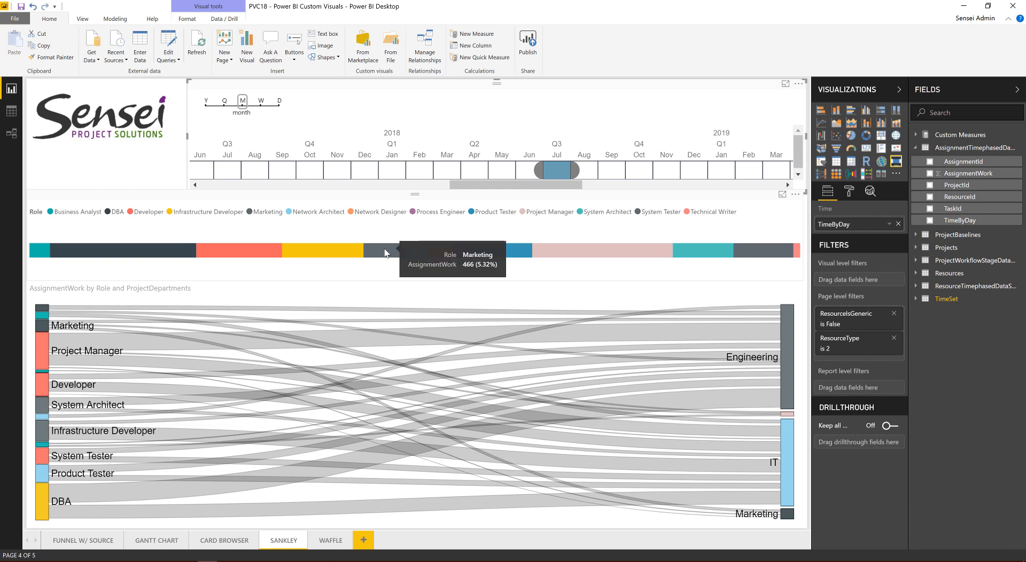
left_click(385, 253)
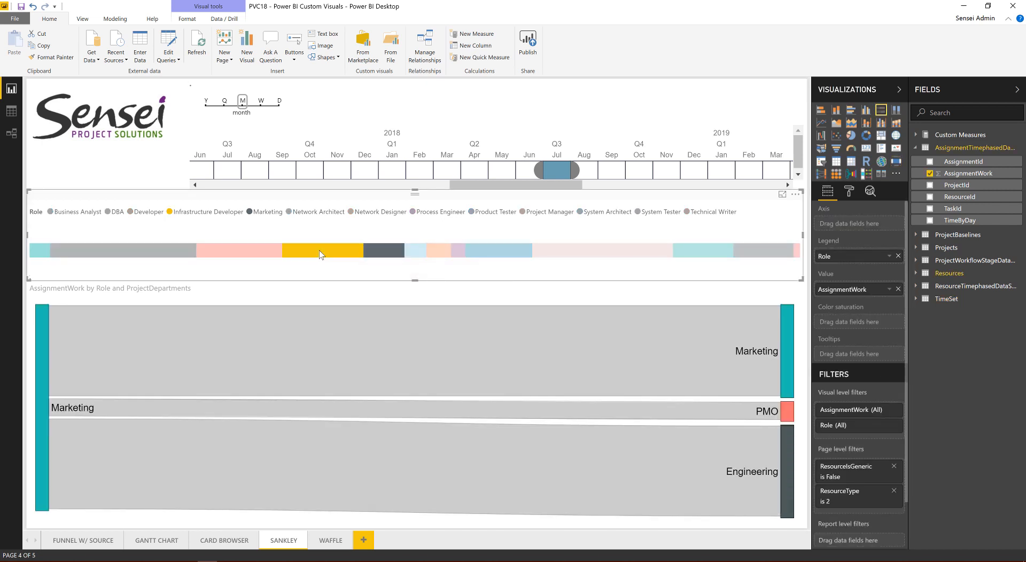
left_click(319, 254, "ctrl")
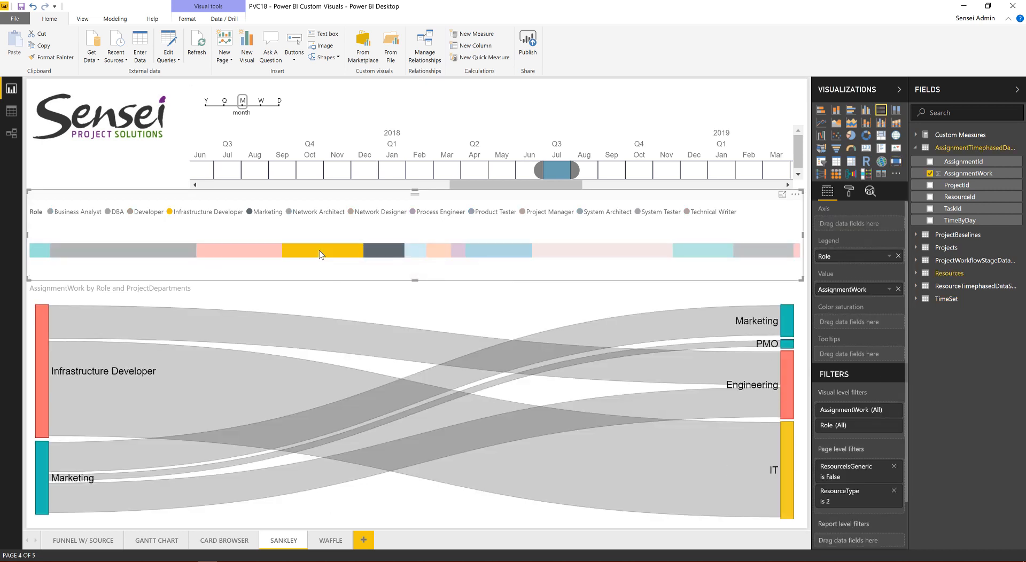
left_click(218, 252, "ctrl")
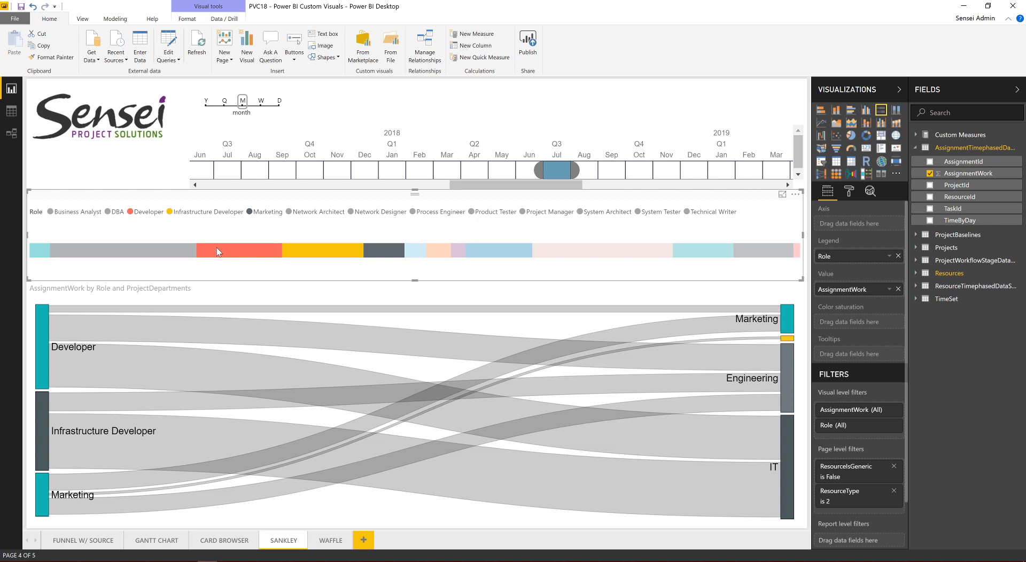
key("alt+Tab")
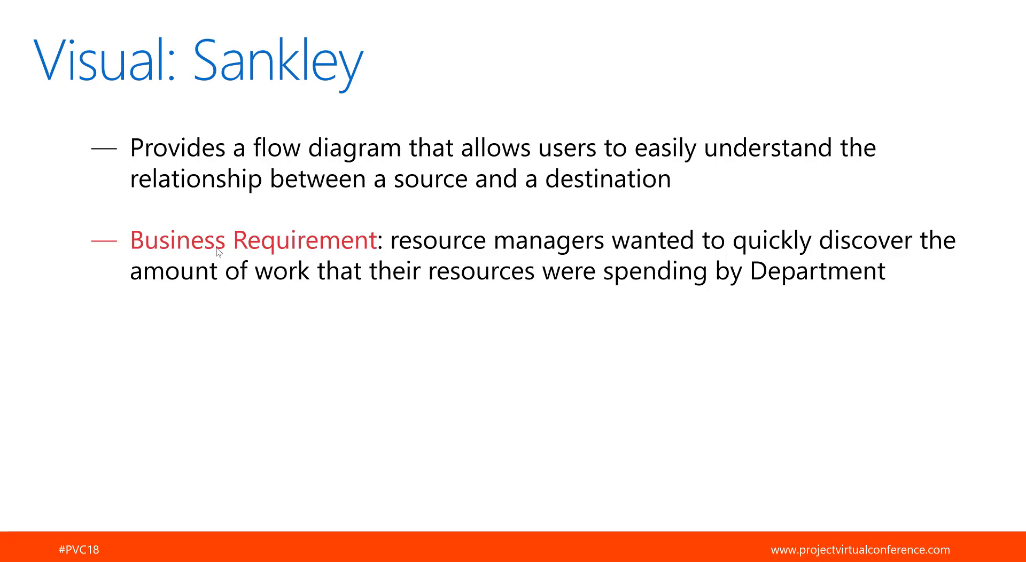
key("Right")
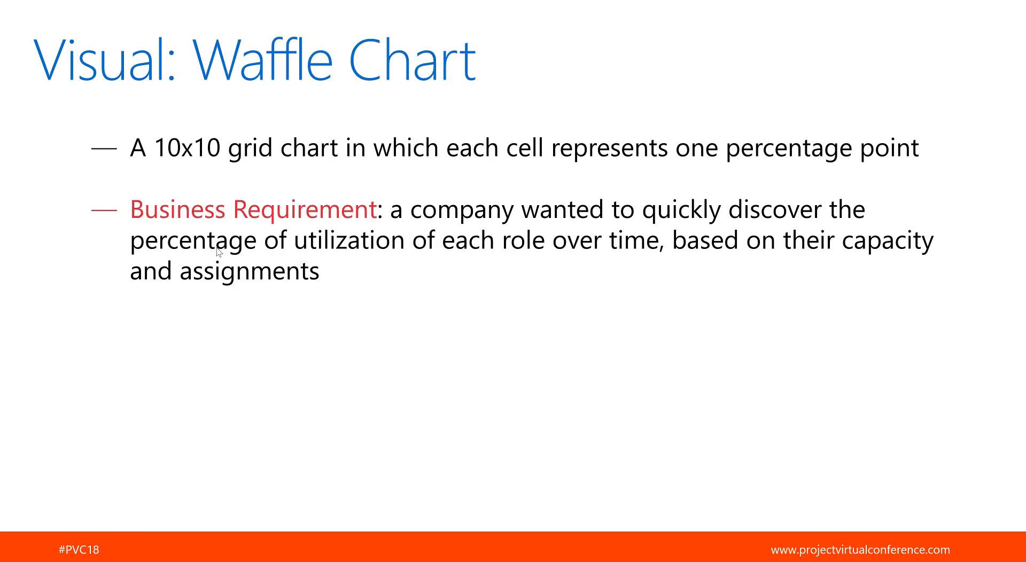
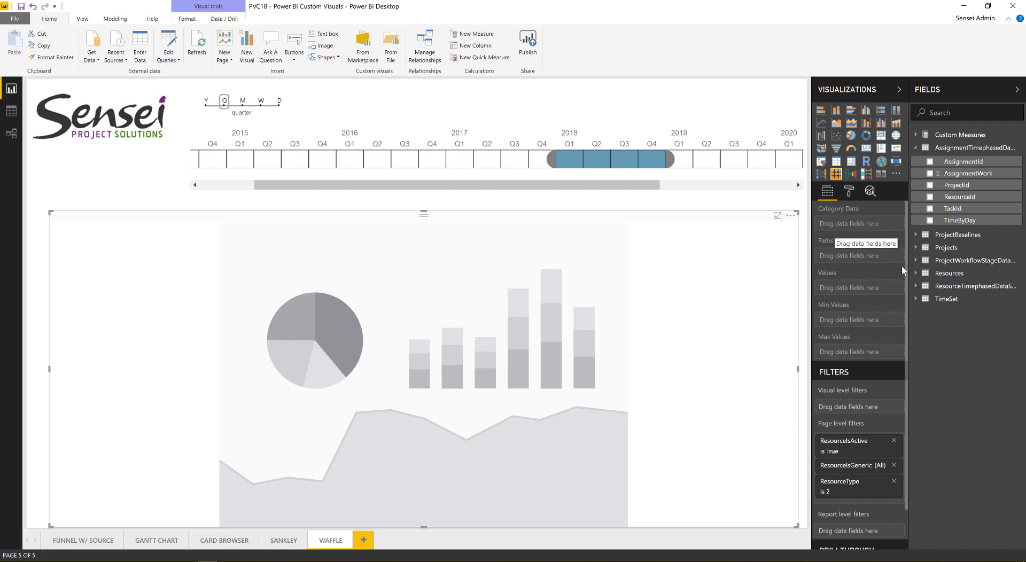
- Assign Role from the Resources table as the Category Data of the waffle chart on the WAFFLE page
left_click(916, 273)
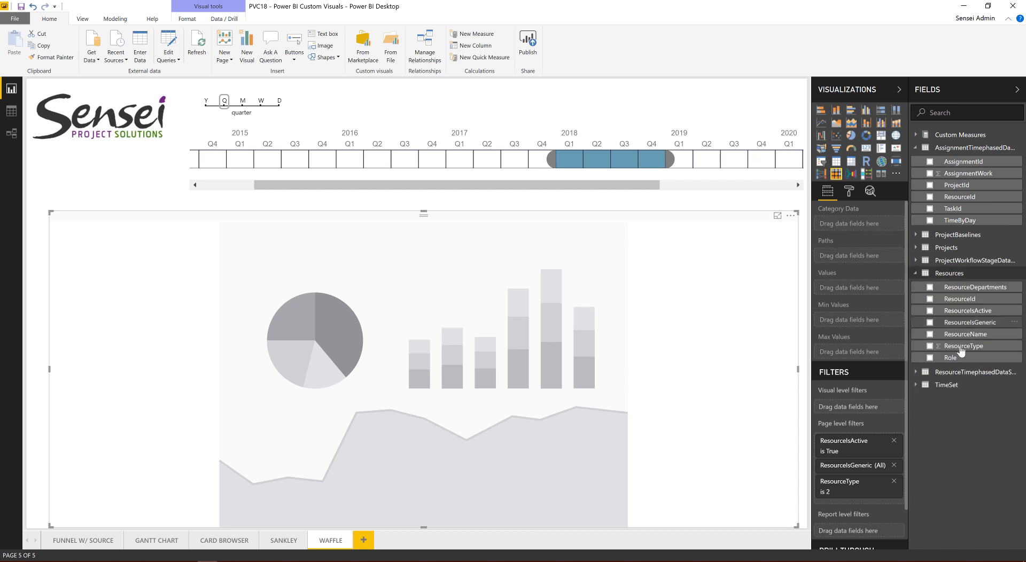
left_click_drag(954, 358, 881, 235)
left_click_drag(952, 358, 871, 224)
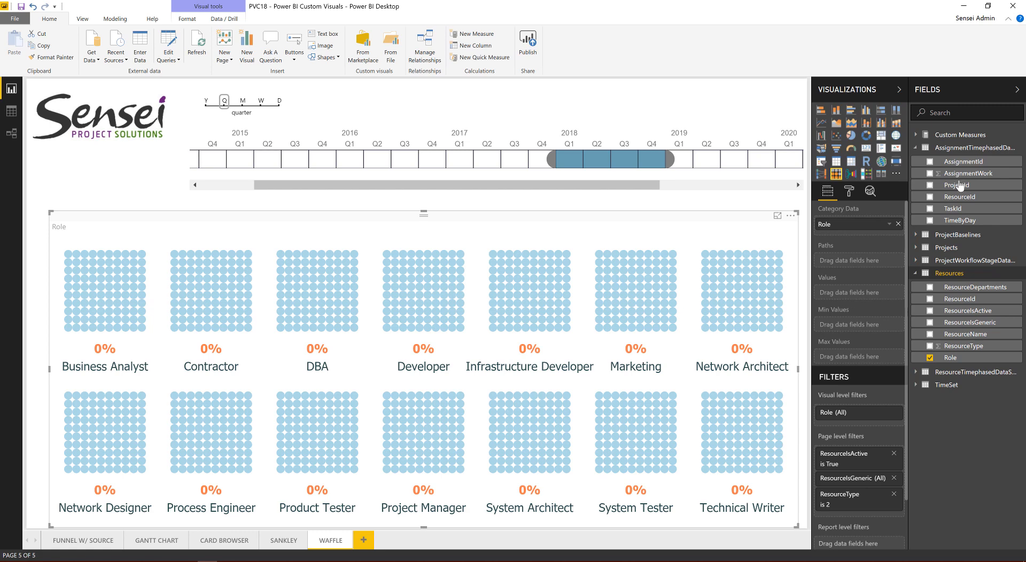
- Assign the ASSIGNMENTS measure from Custom Measures as the waffle chart's Values
left_click(916, 149)
left_click(916, 199)
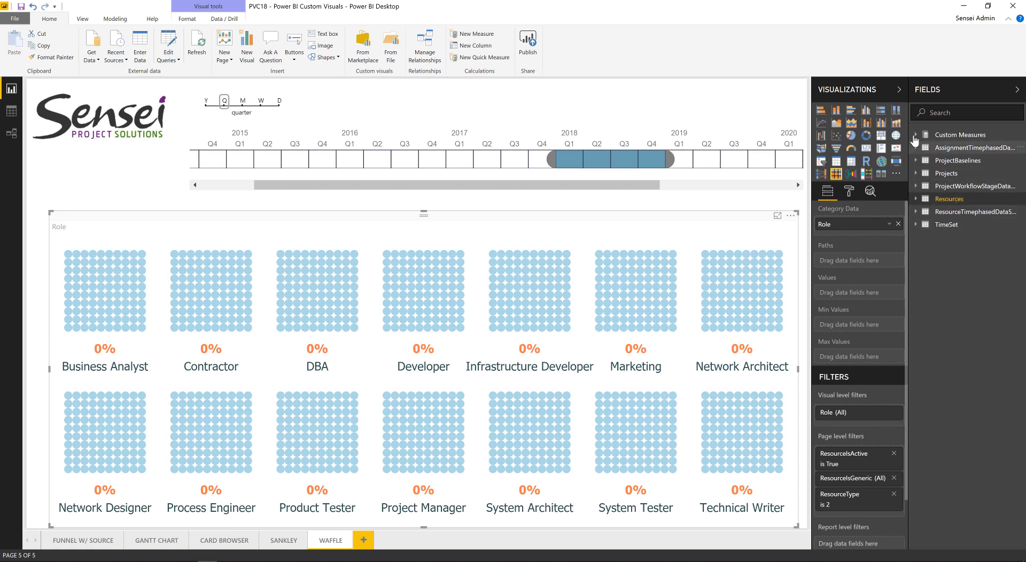
left_click(916, 135)
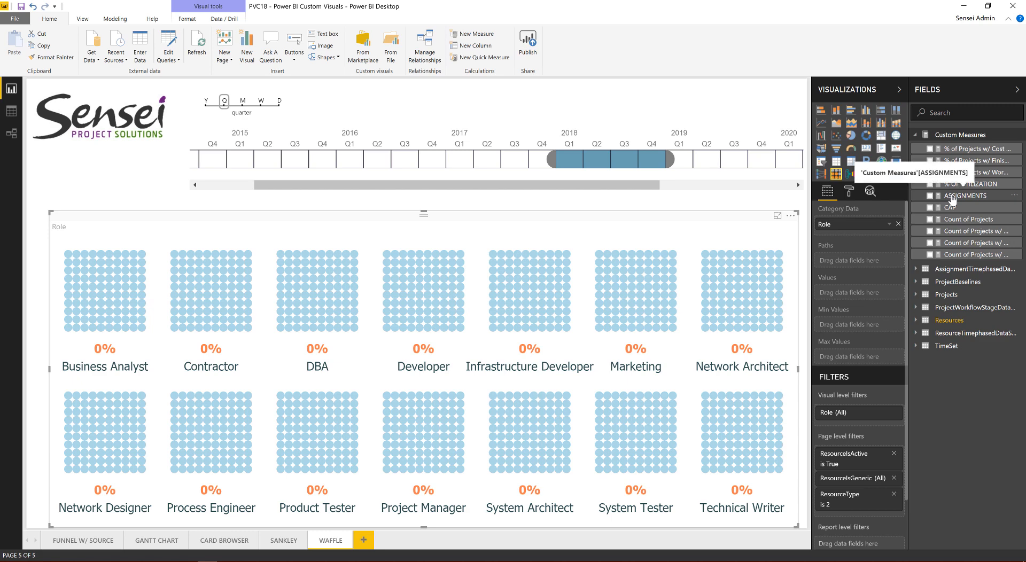
left_click_drag(950, 199, 879, 297)
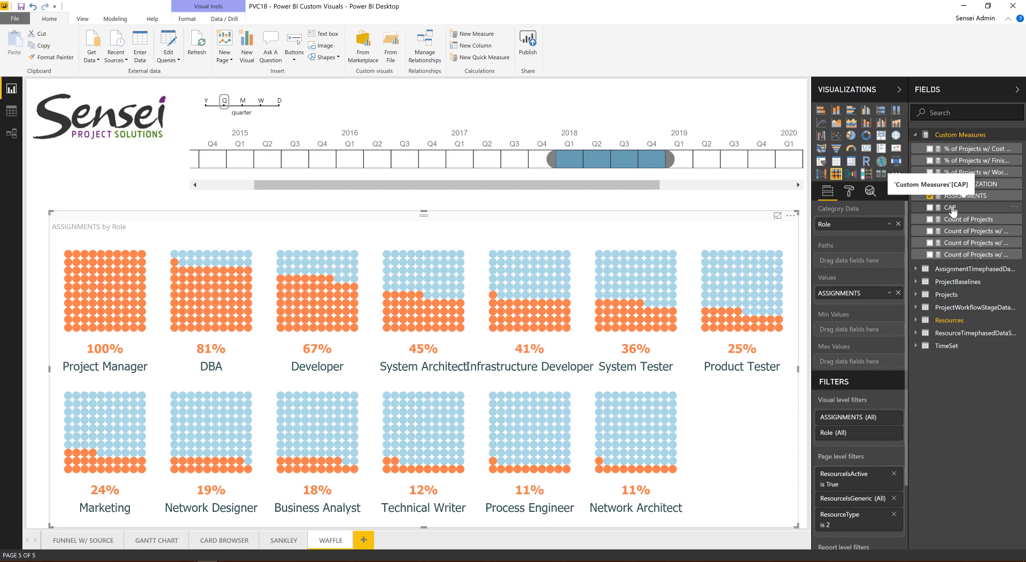
- Assign the CAP measure as the waffle chart's Max Values and widen the chart to the report page's left edge
left_click_drag(953, 212, 864, 354)
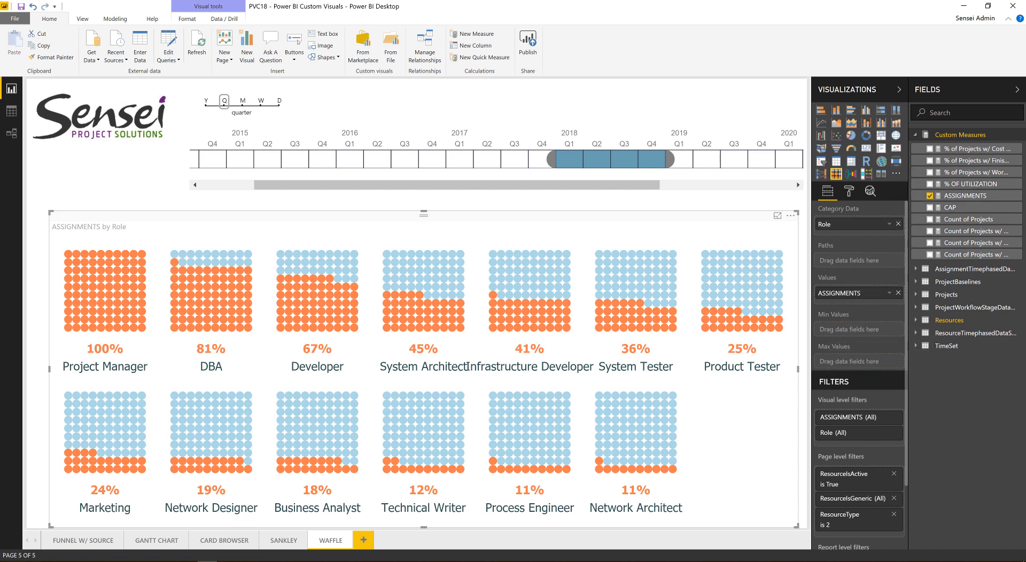
left_click_drag(949, 217, 862, 367)
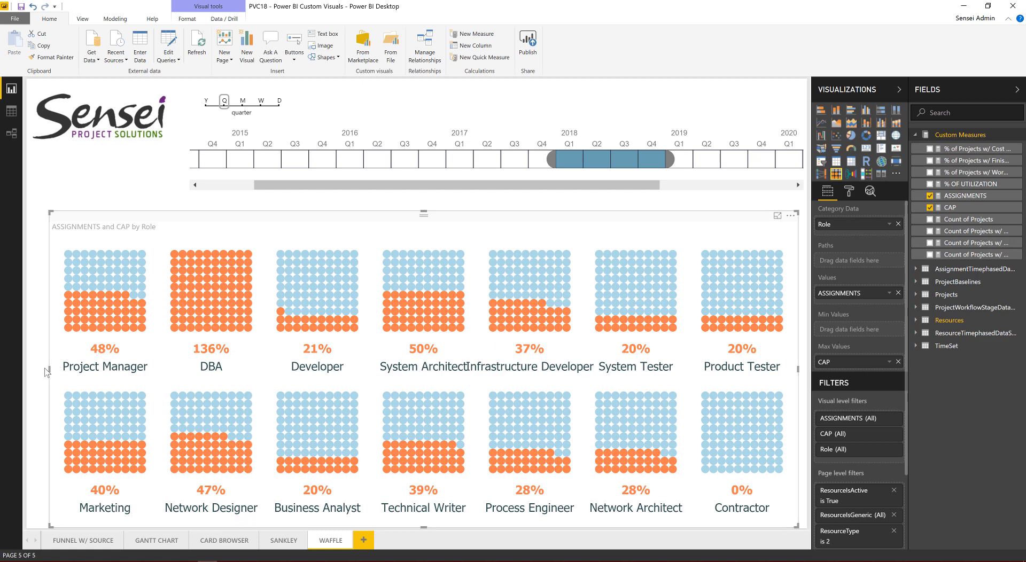
left_click_drag(49, 369, 28, 380)
left_click(26, 375)
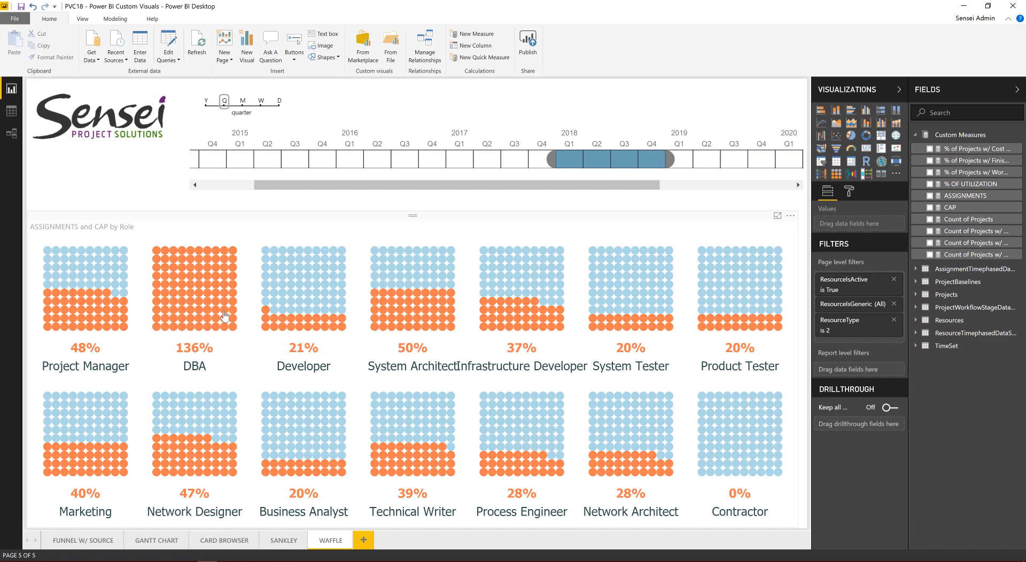
key("alt+Tab")
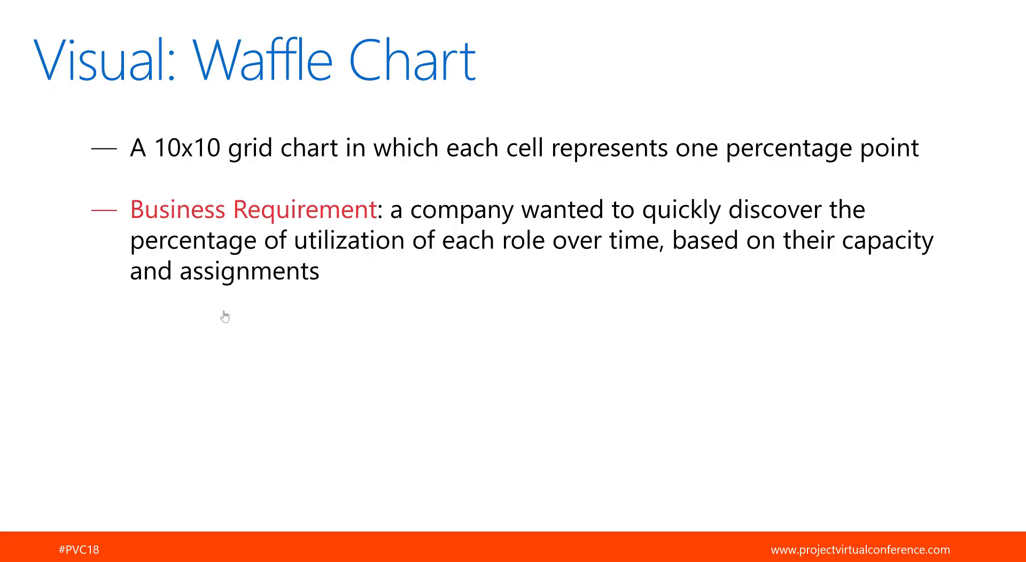
key("Right")
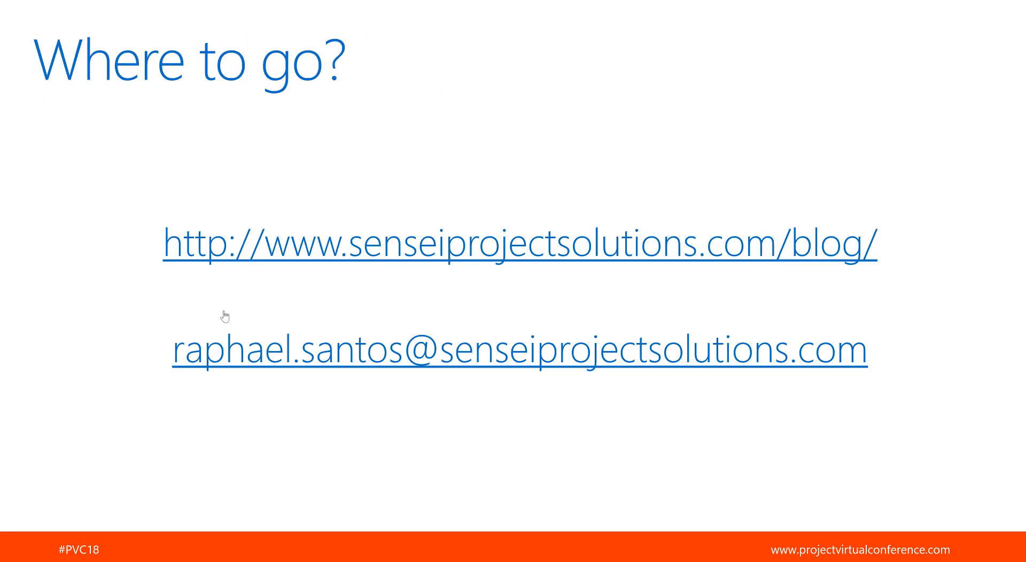